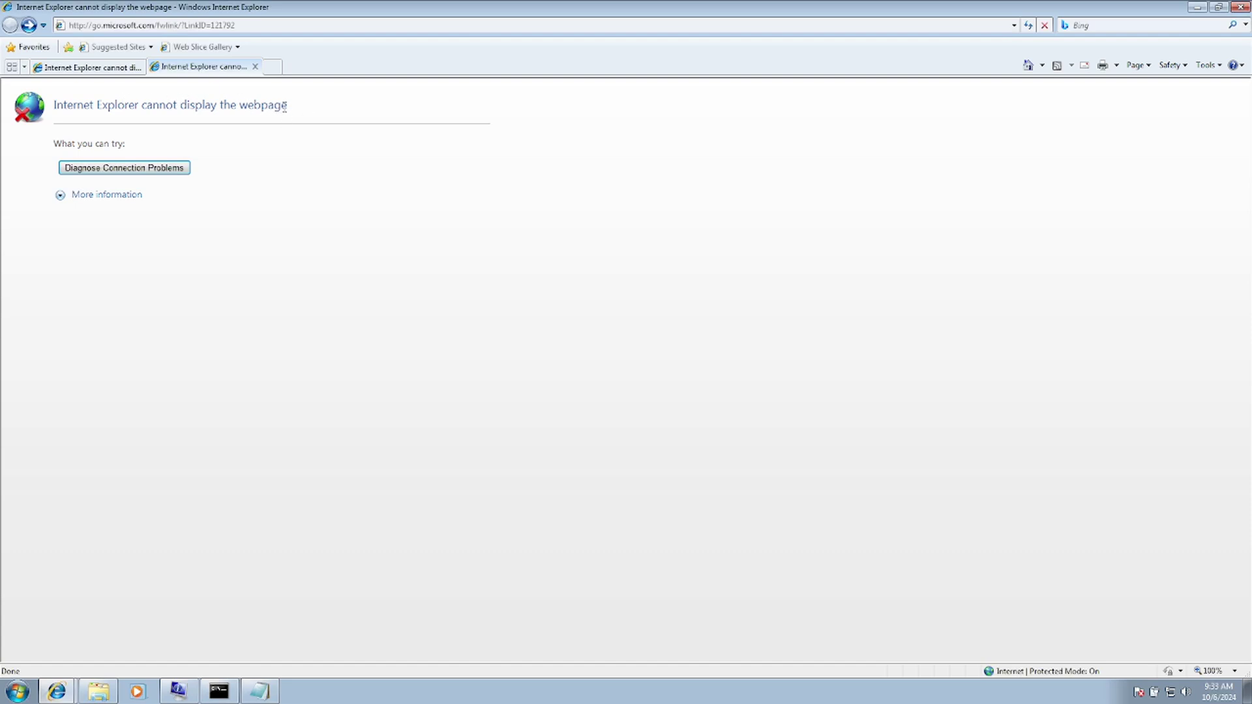
- Delete the browsing history through Safety > Delete Browsing History
left_click_drag(284, 106, 40, 107)
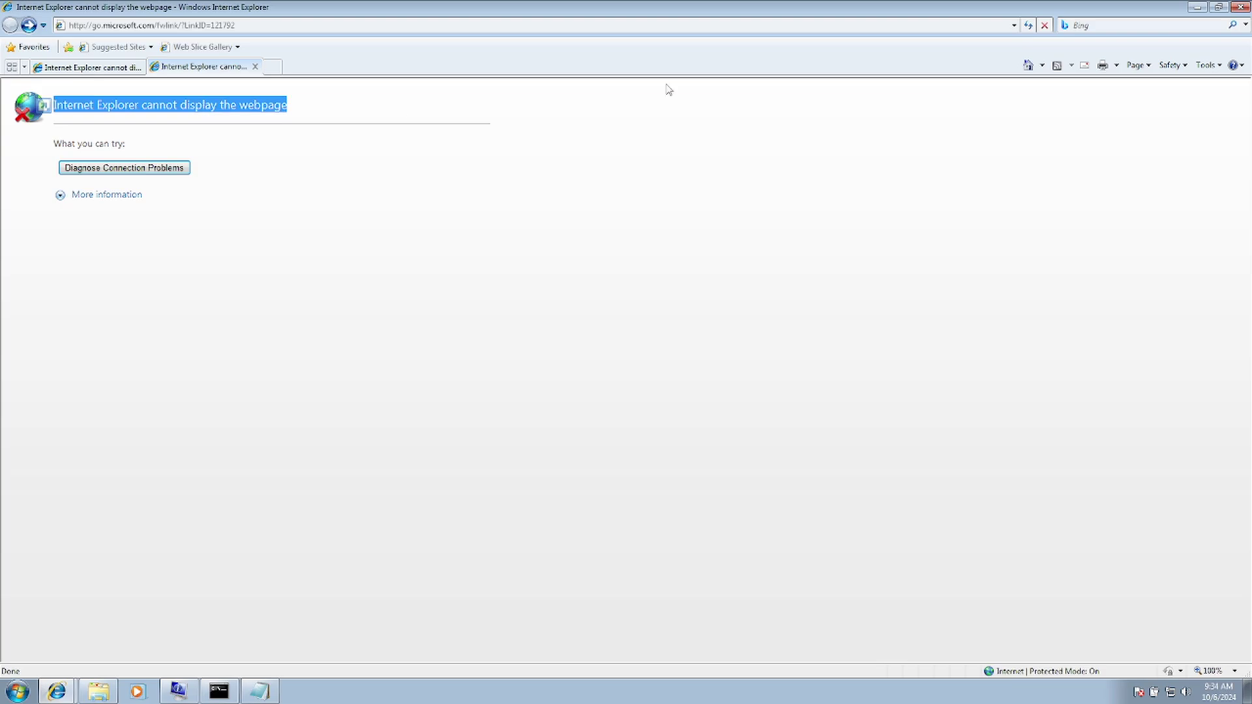
left_click(1172, 66)
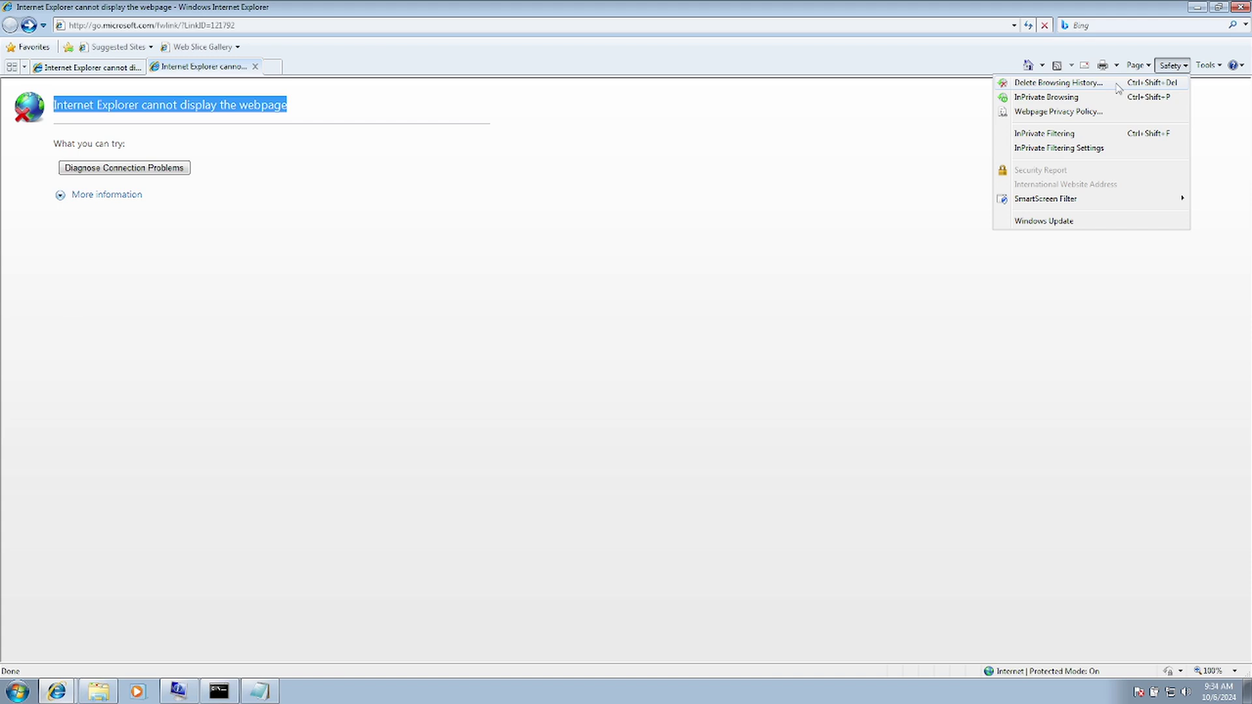
left_click(1069, 83)
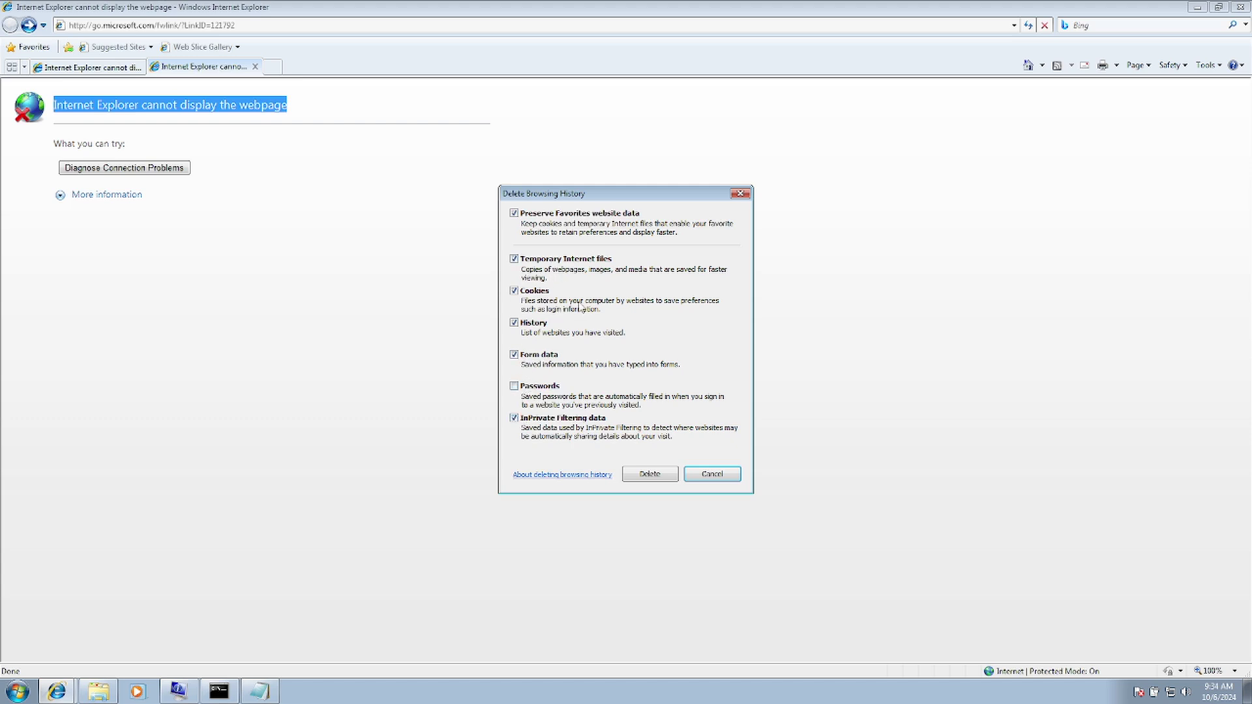
left_click(668, 477)
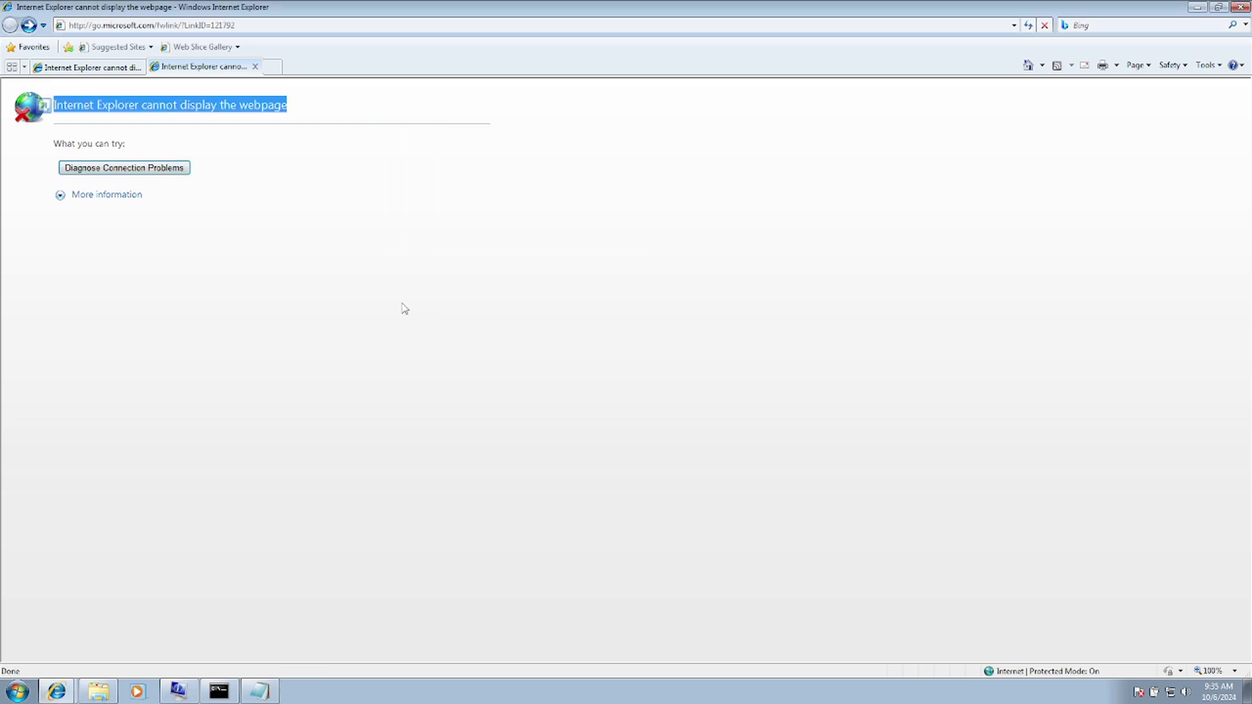
- Reload the current page from the address bar; it still cannot be displayed
left_click(259, 31)
left_click(264, 28)
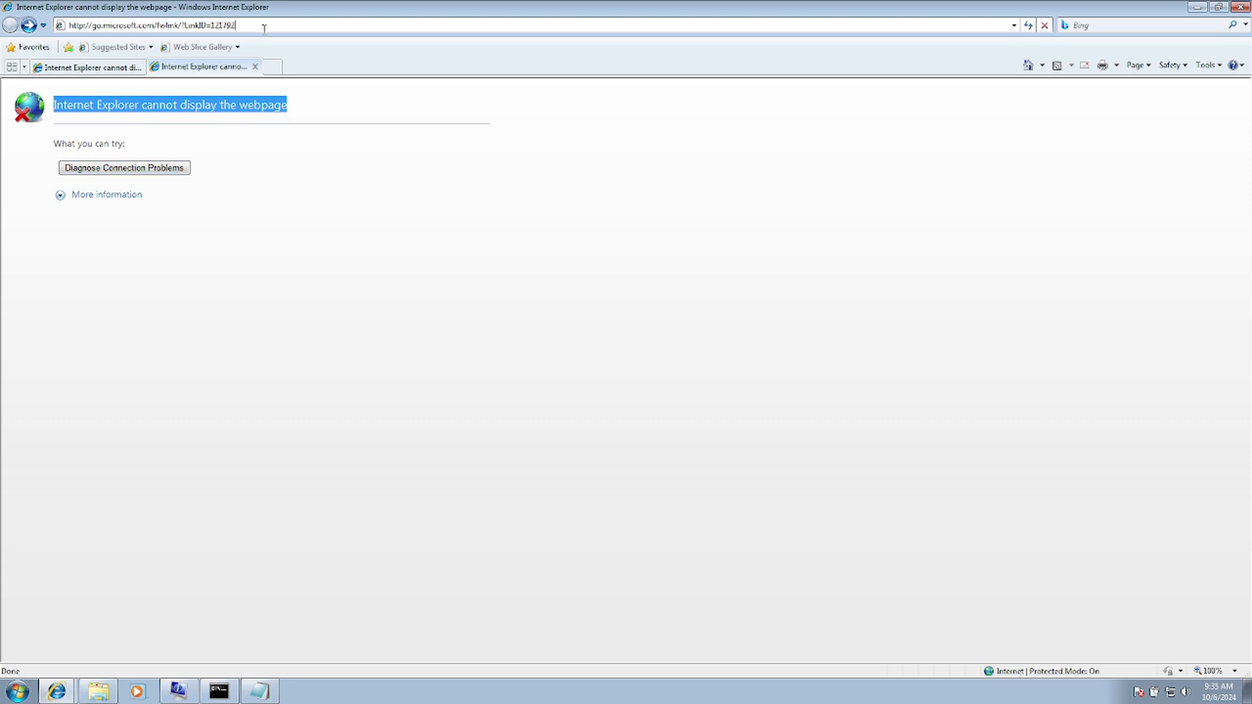
key("Return")
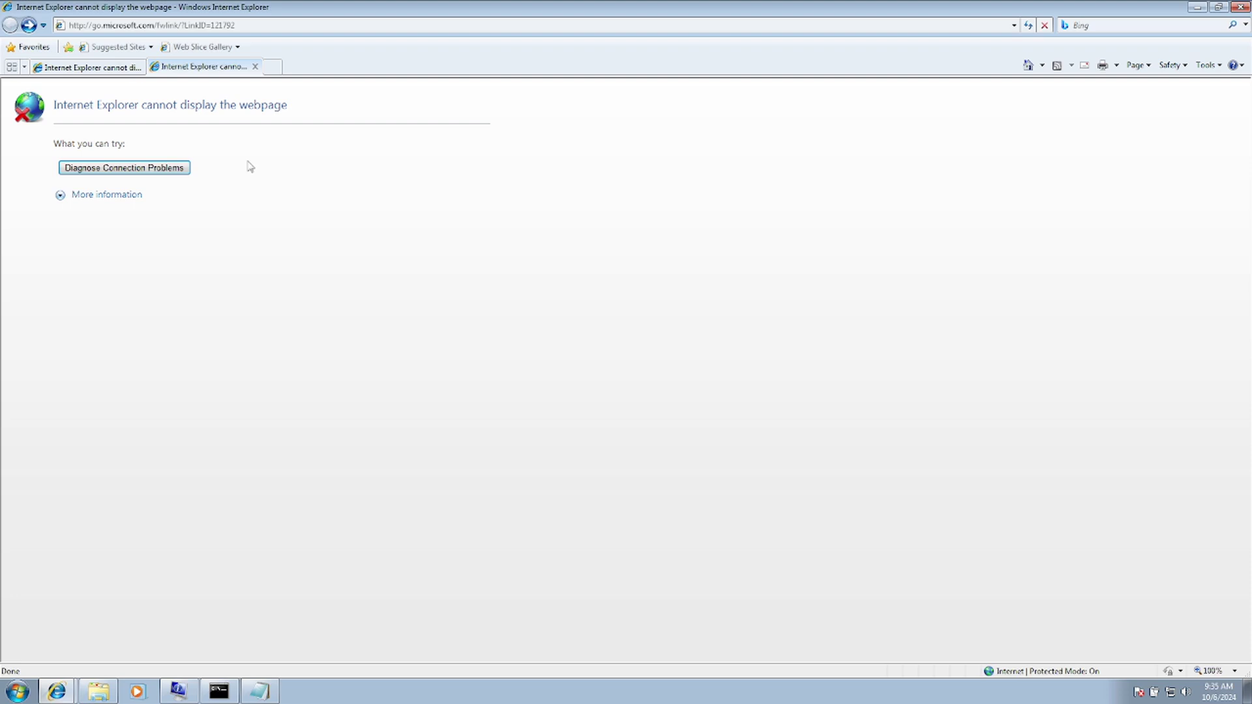
left_click(1206, 65)
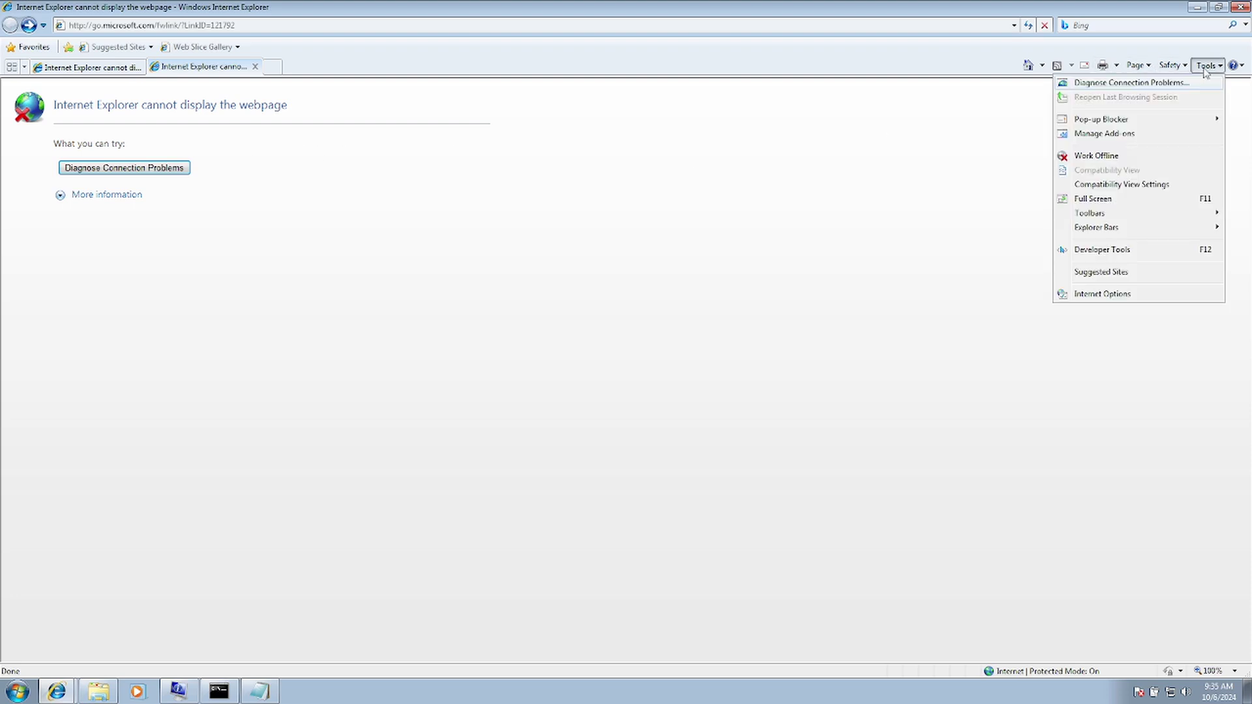
left_click(1117, 135)
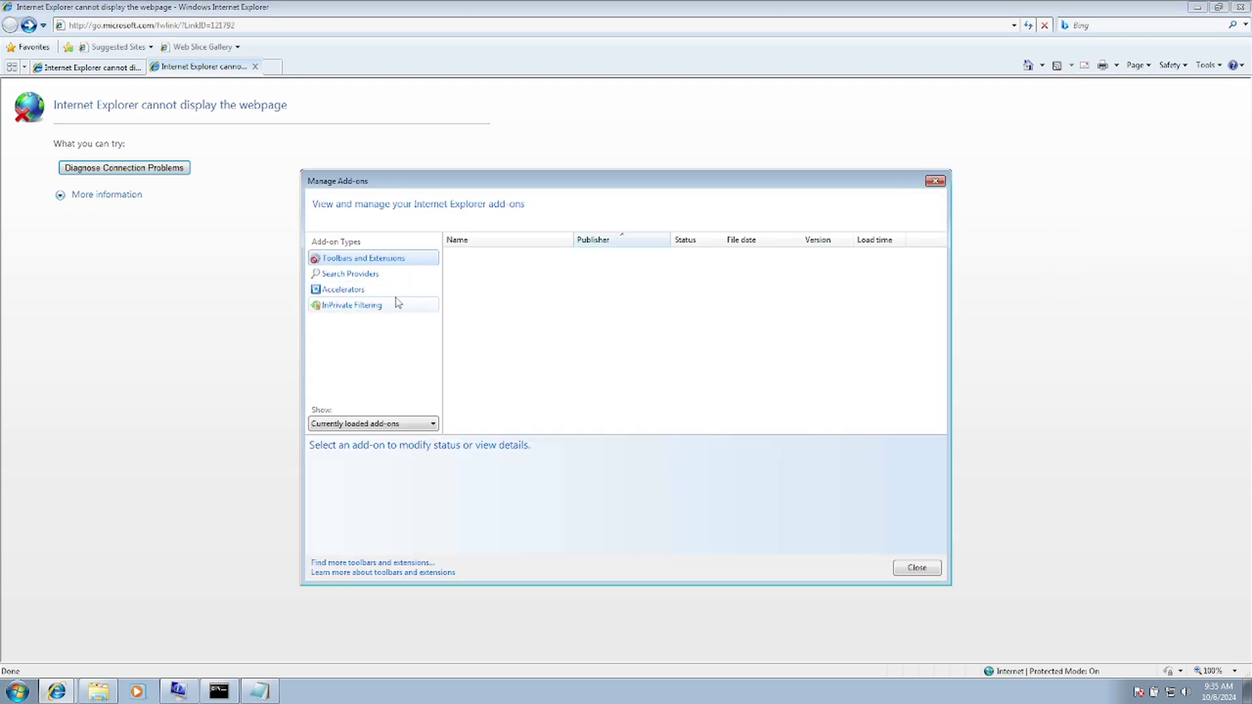
left_click(382, 275)
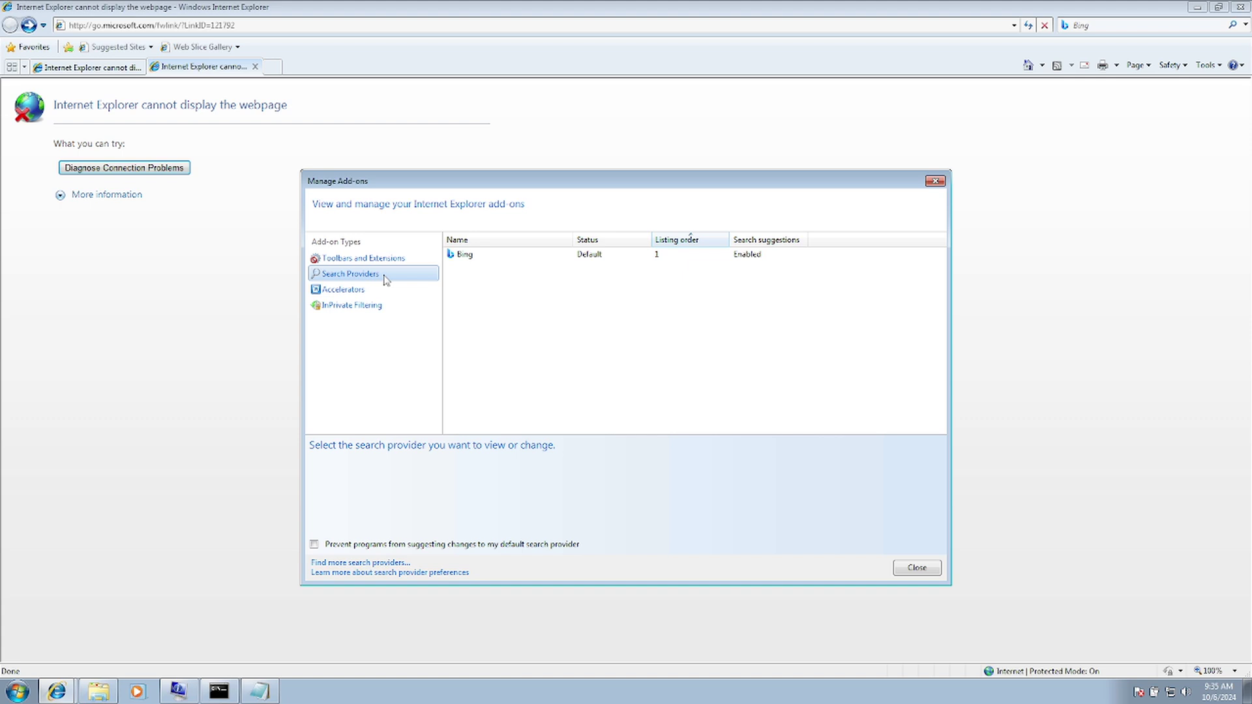
left_click(501, 262)
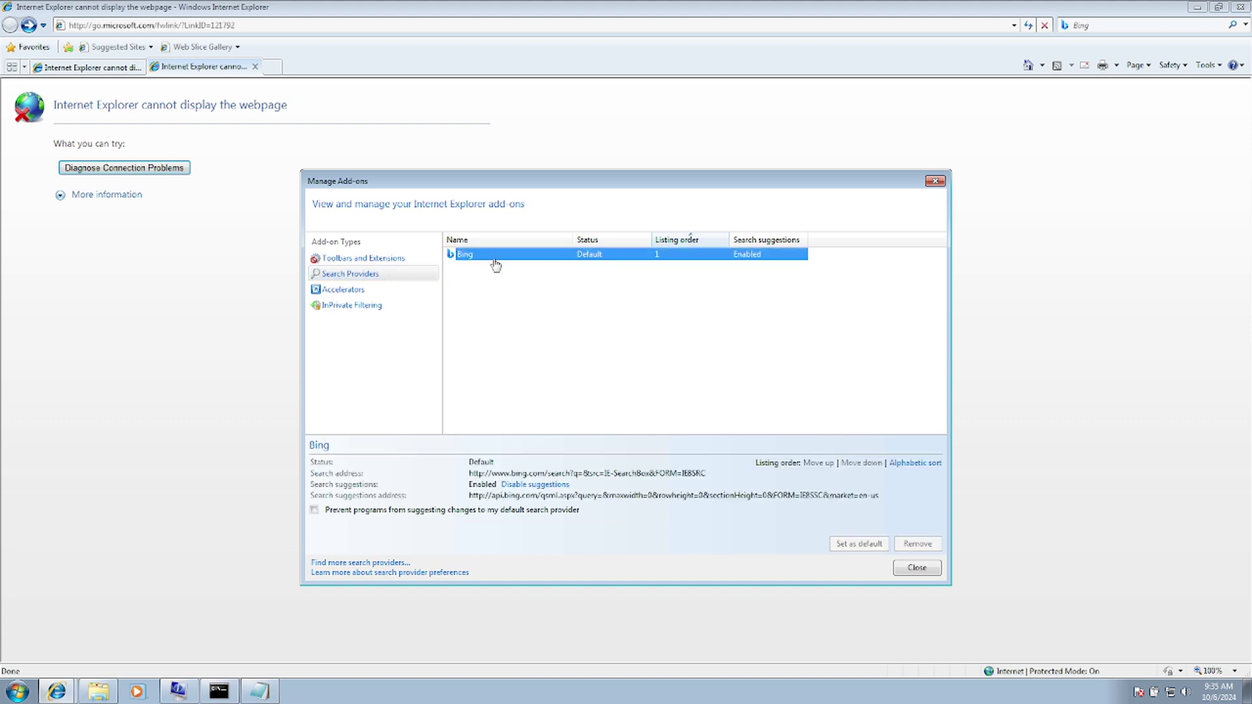
left_click(917, 568)
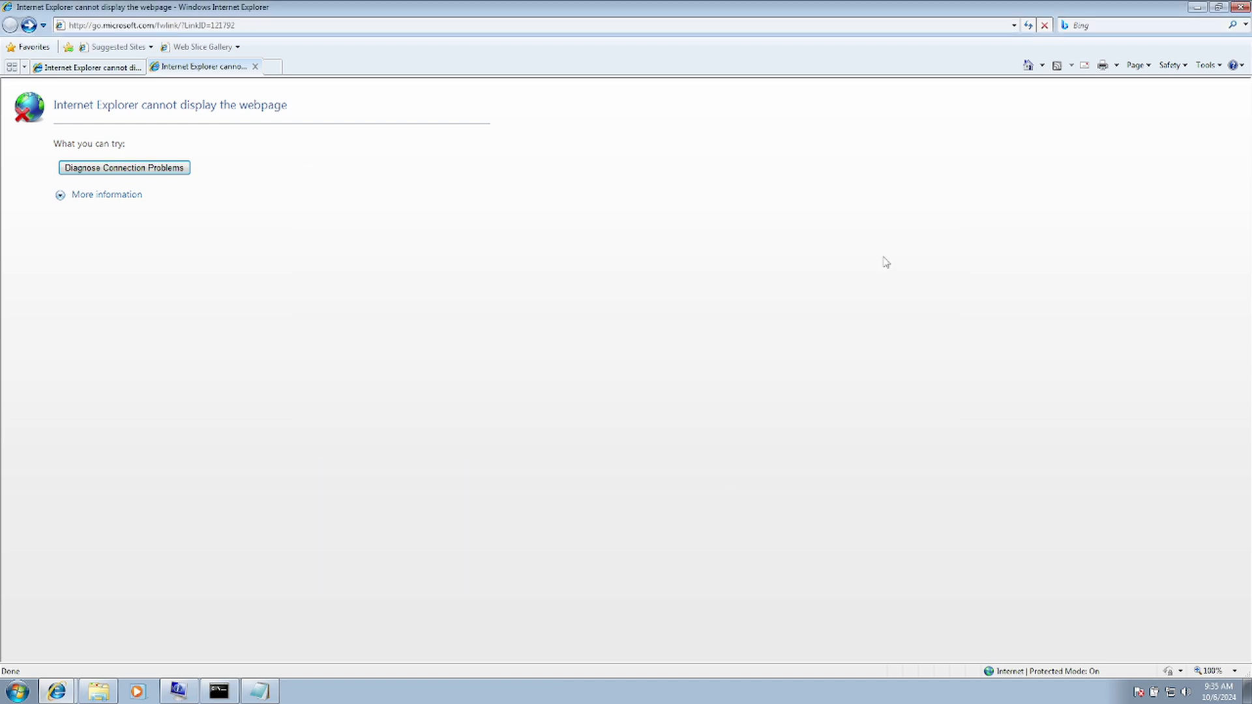
- Close Internet Explorer with all tabs, then launch Control Panel from a Start search for 'control', maximized
left_click(1241, 7)
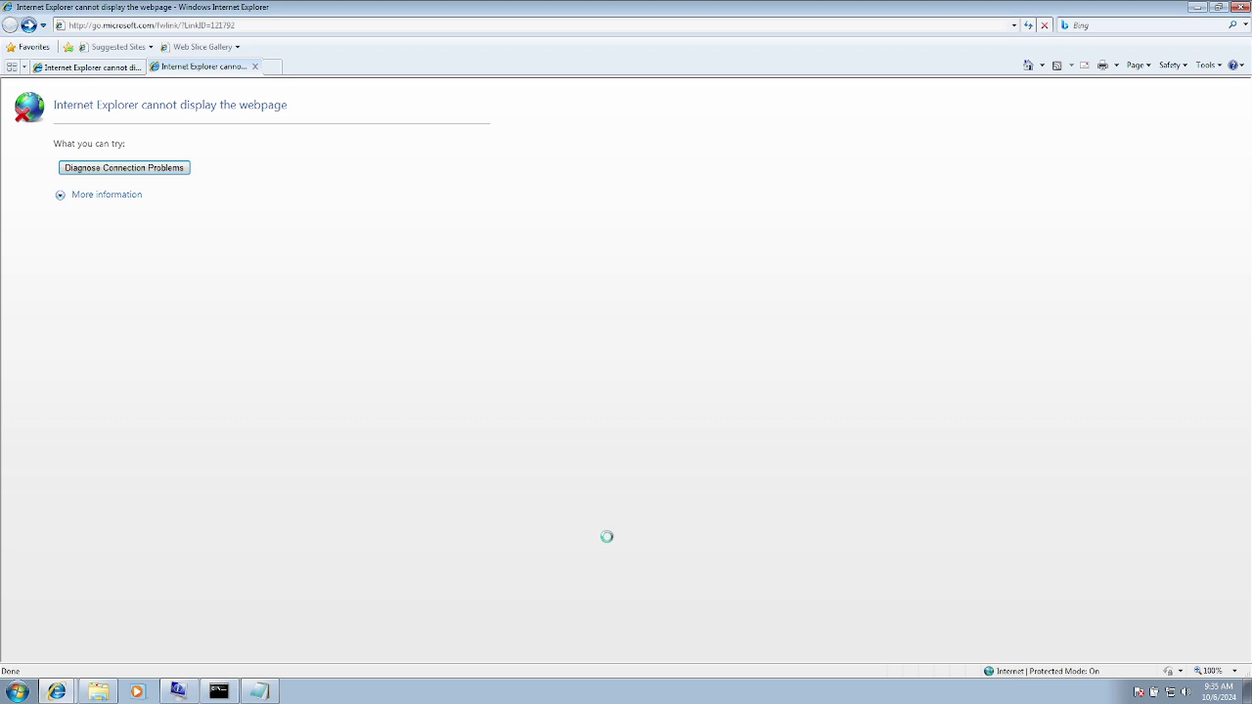
left_click(620, 352)
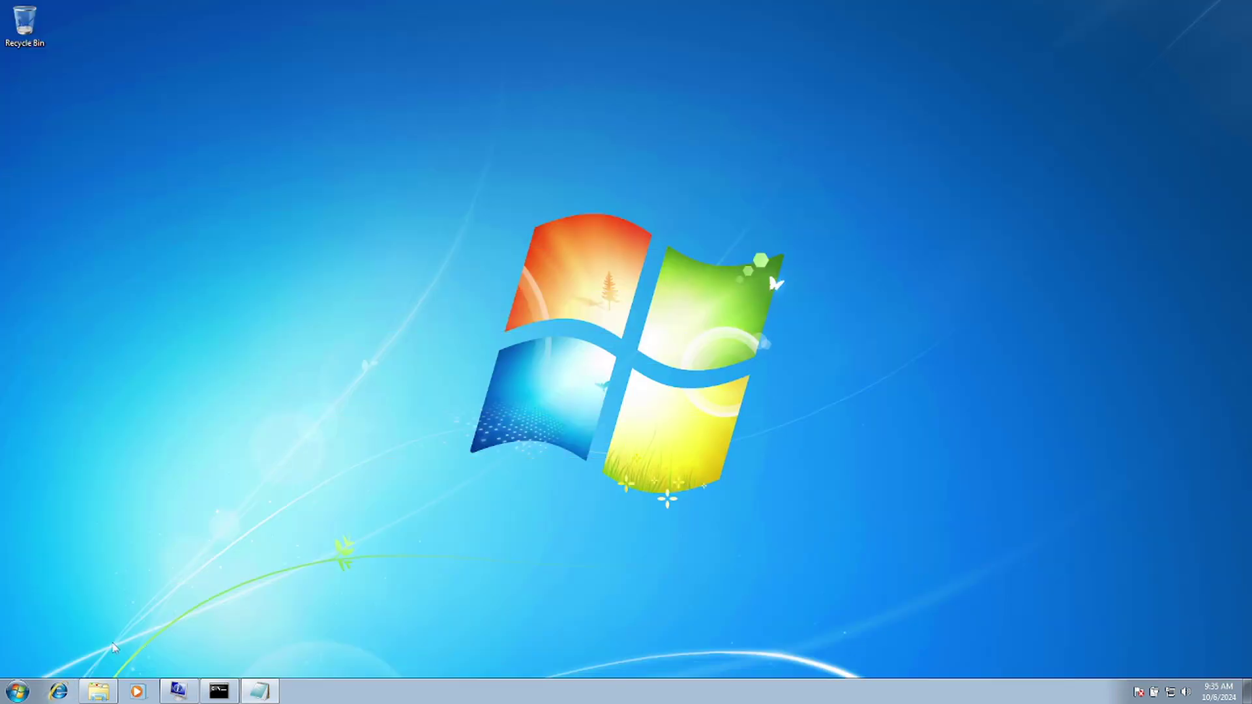
left_click(17, 691)
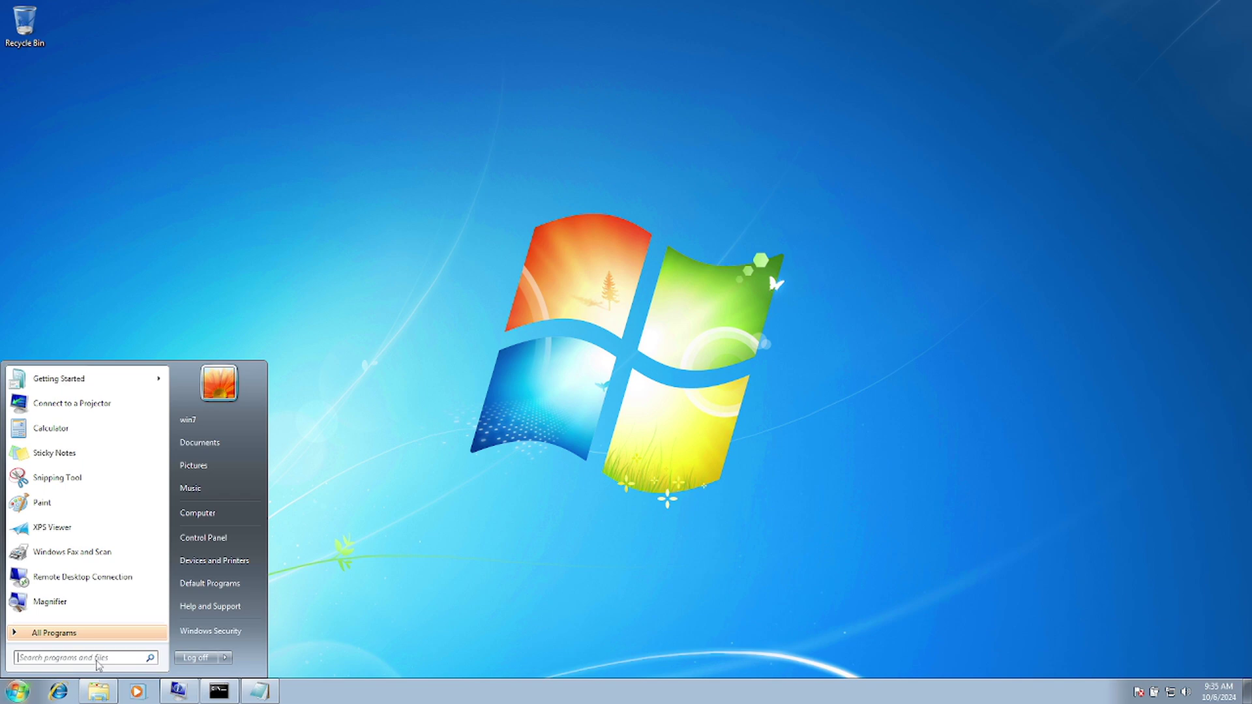
left_click(95, 658)
type("con")
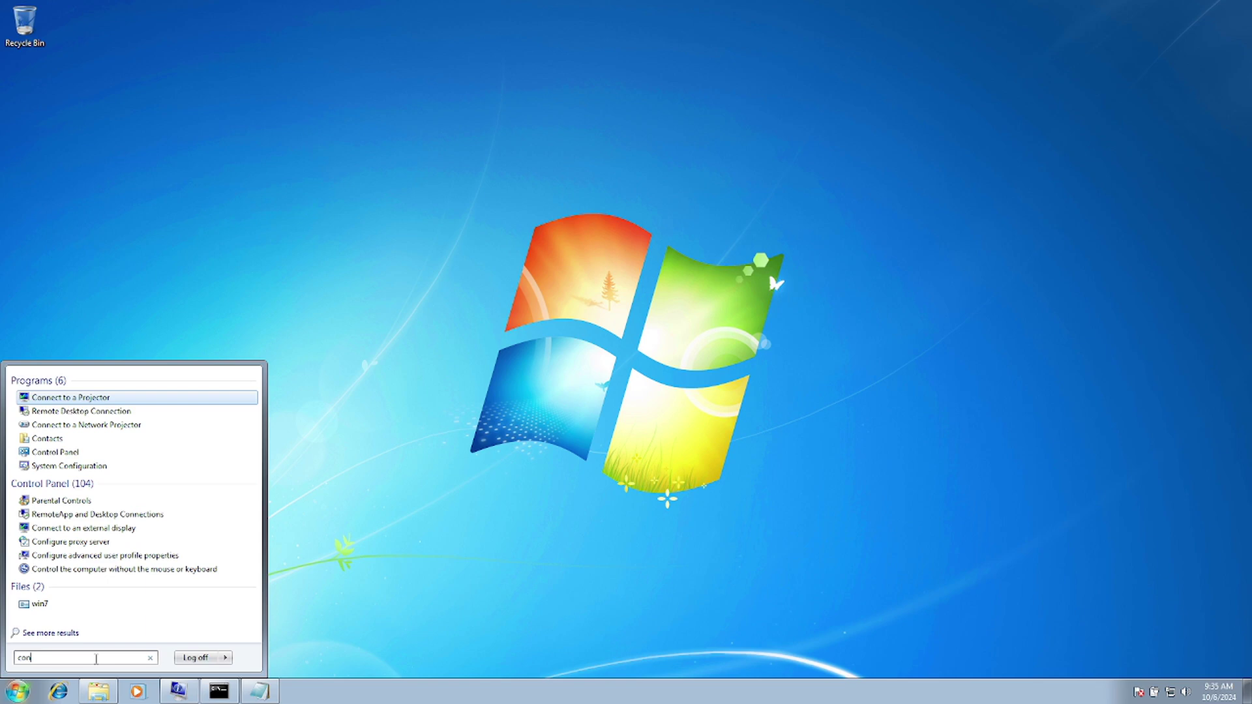
type("trol")
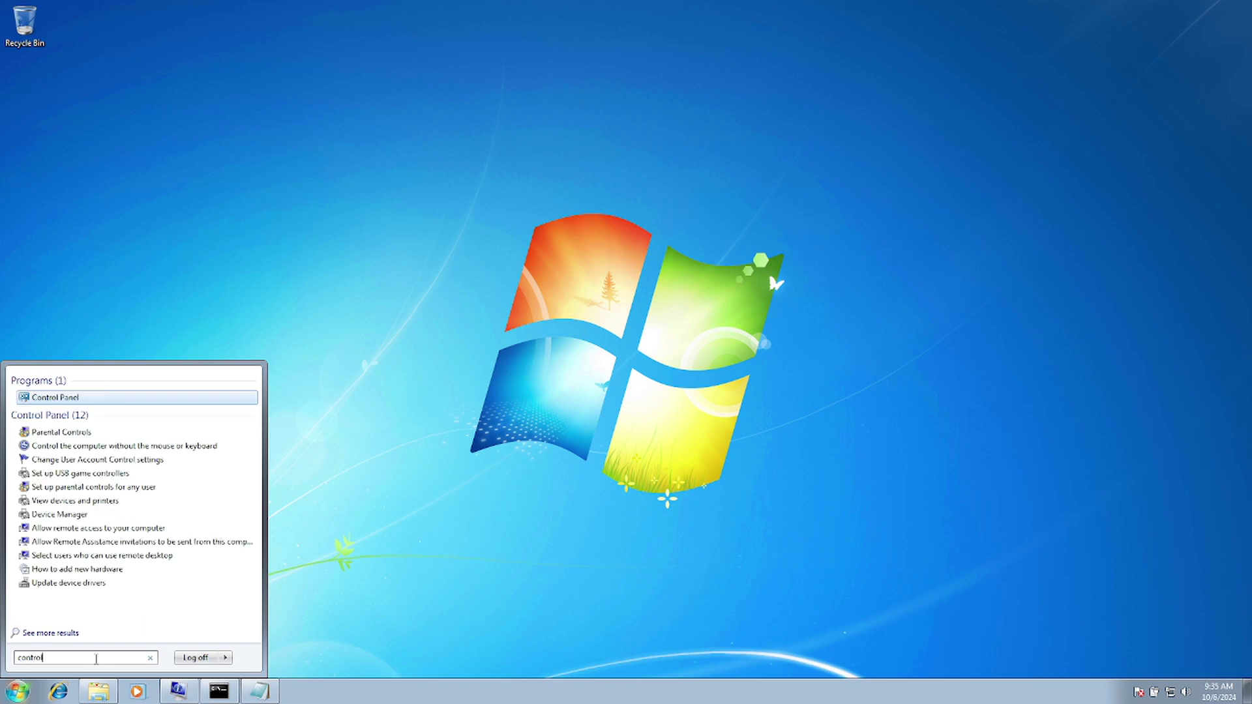
key("Return")
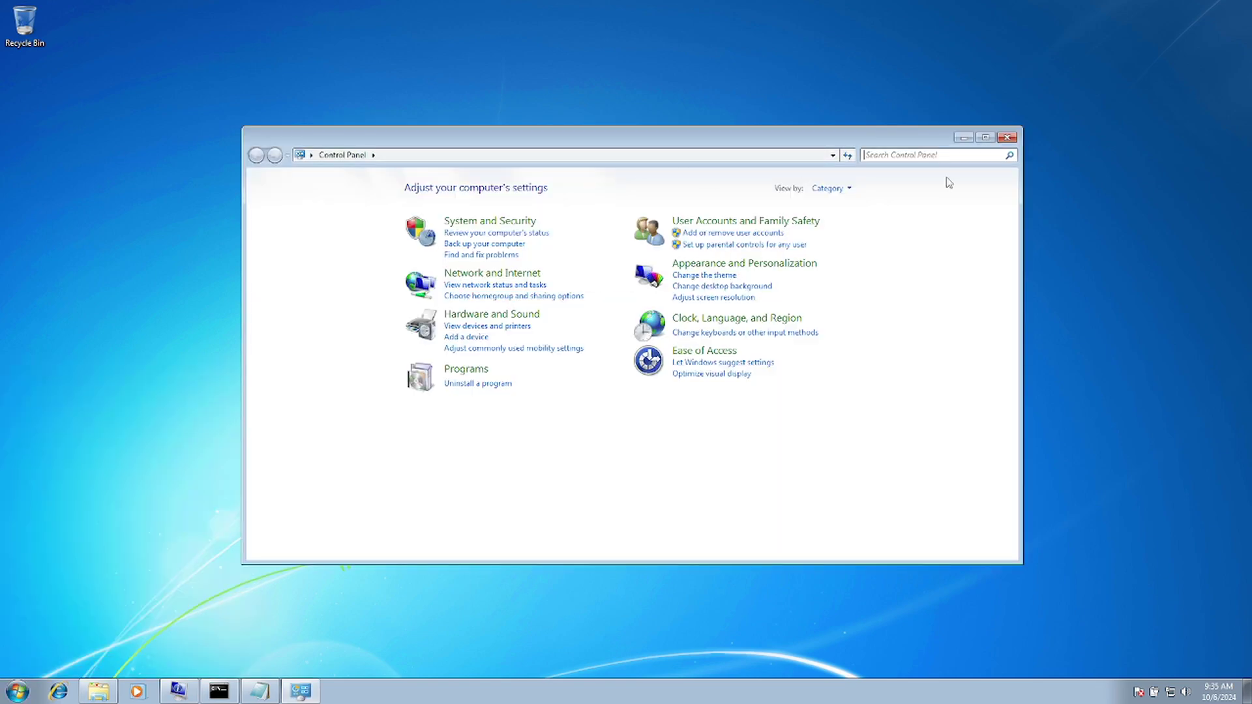
left_click(986, 137)
- Switch Control Panel's View by to Large icons and open Internet Options
left_click(823, 58)
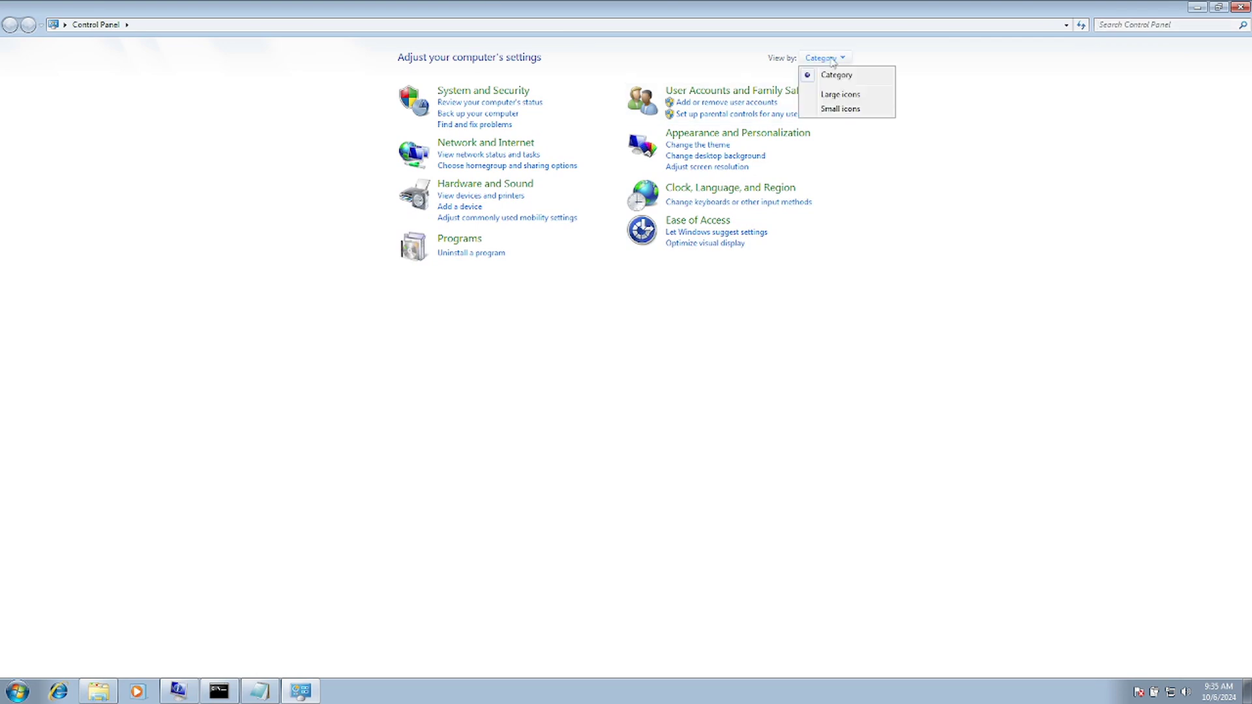
left_click(842, 93)
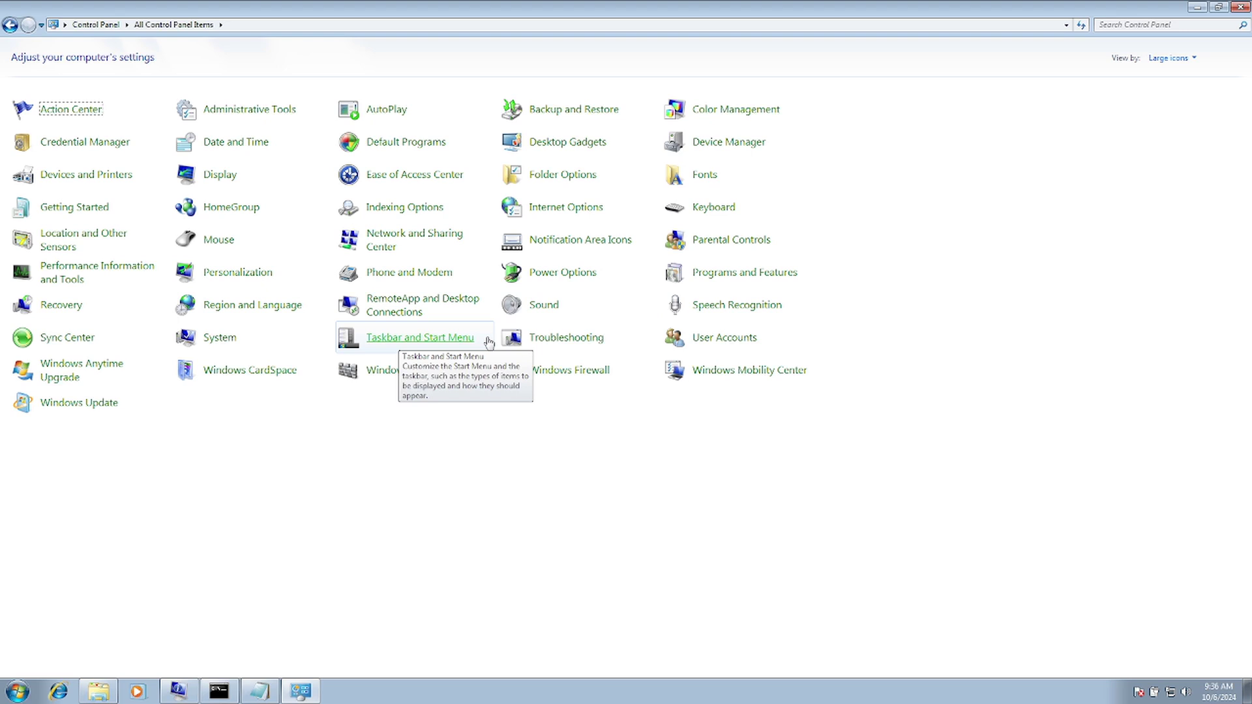
left_click(576, 215)
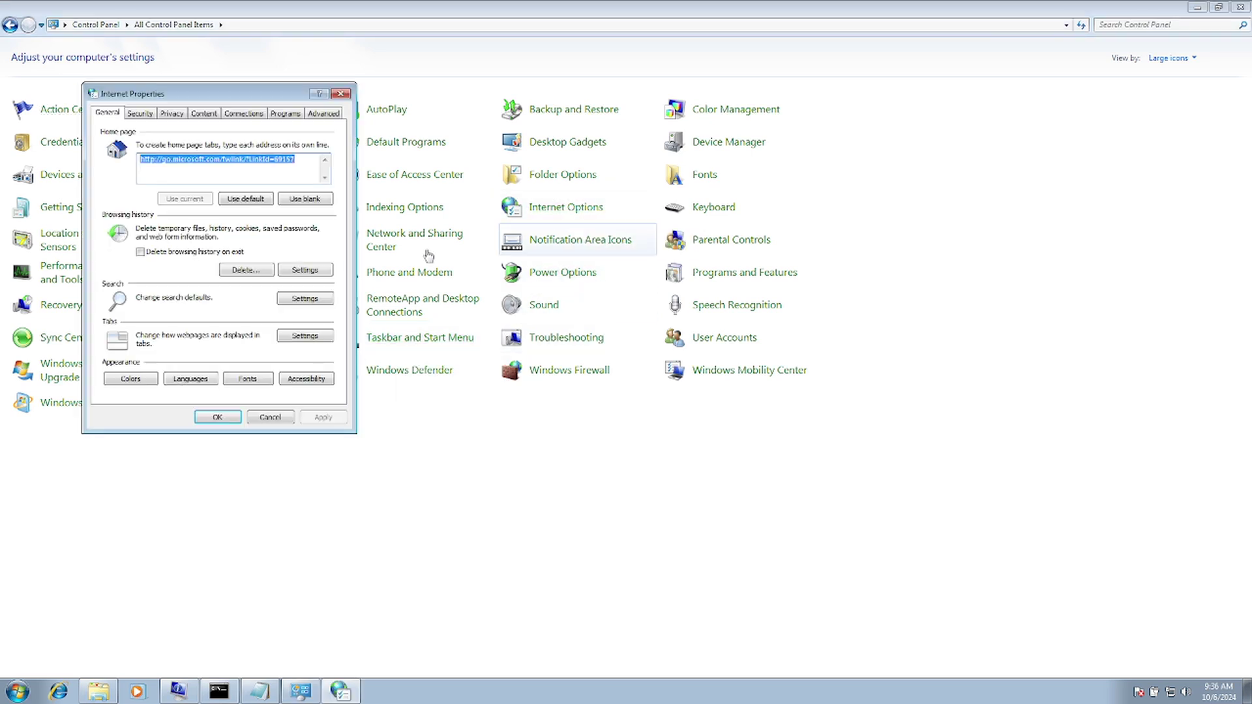
- Move Internet Properties aside and delete the browsing history from its General tab
left_click_drag(267, 96, 411, 128)
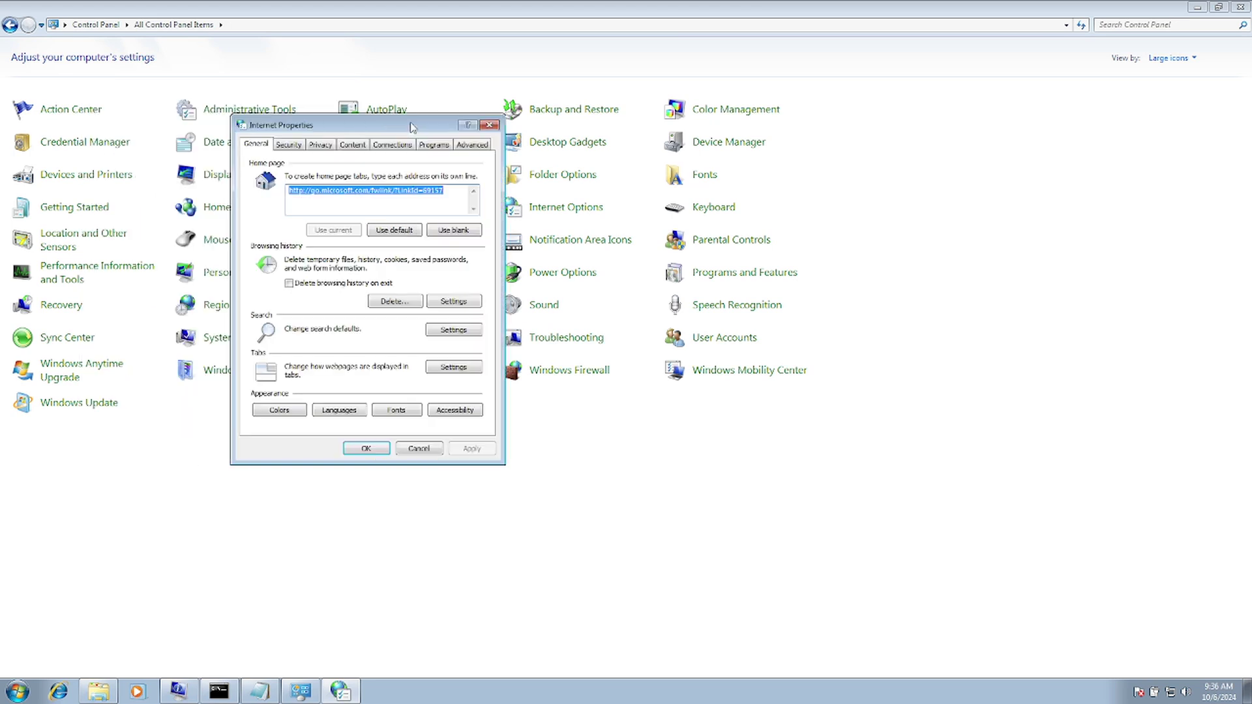
left_click(394, 301)
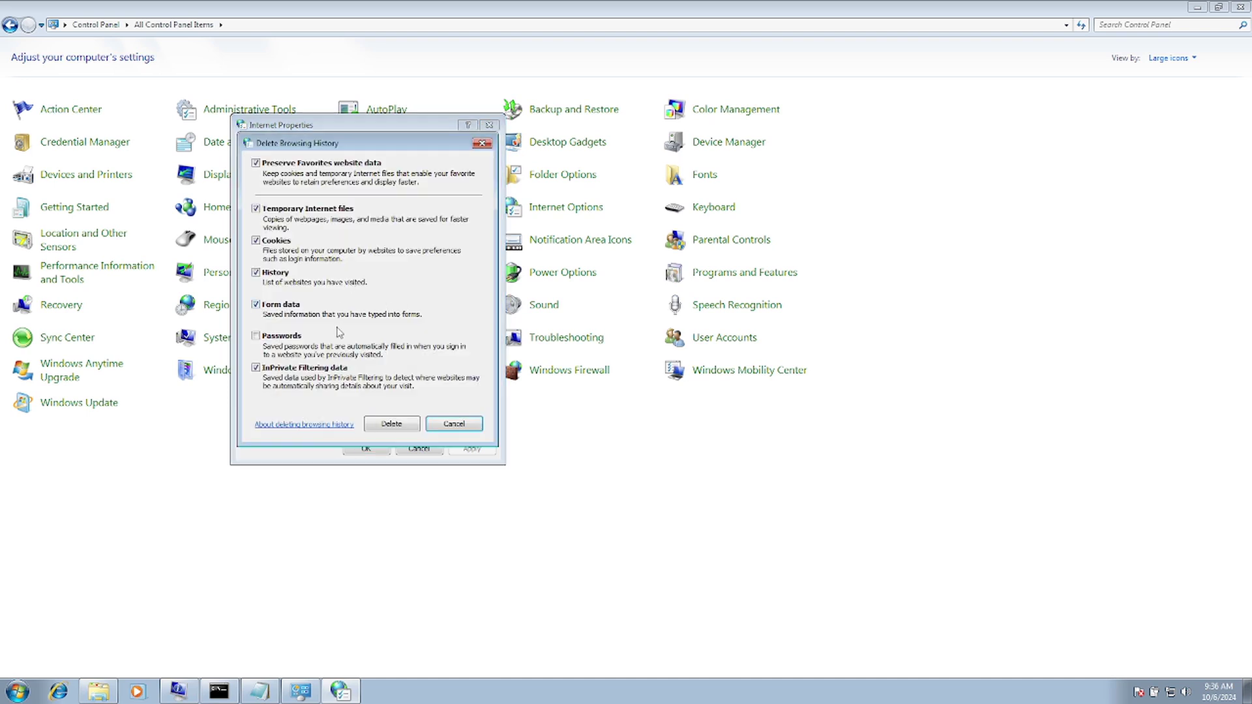
left_click(404, 425)
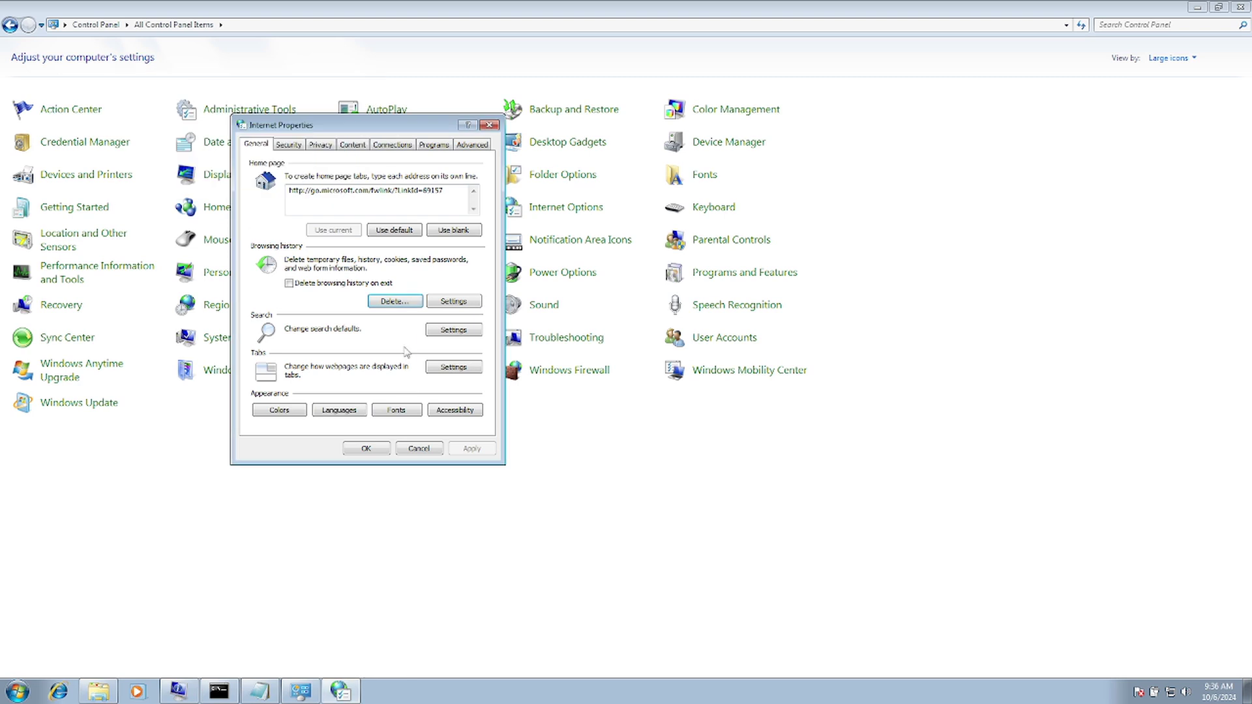
- On the Advanced tab, apply, reset Internet Explorer including personal settings, and close the dialog
left_click(473, 145)
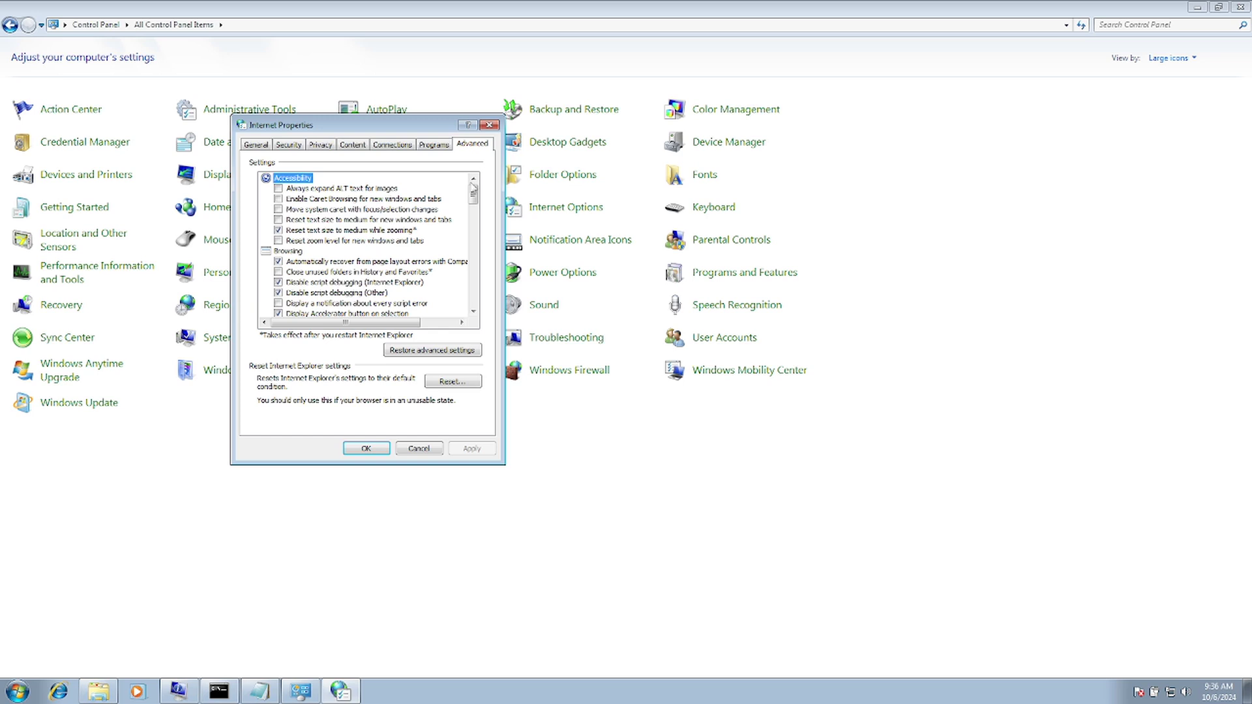
left_click(428, 353)
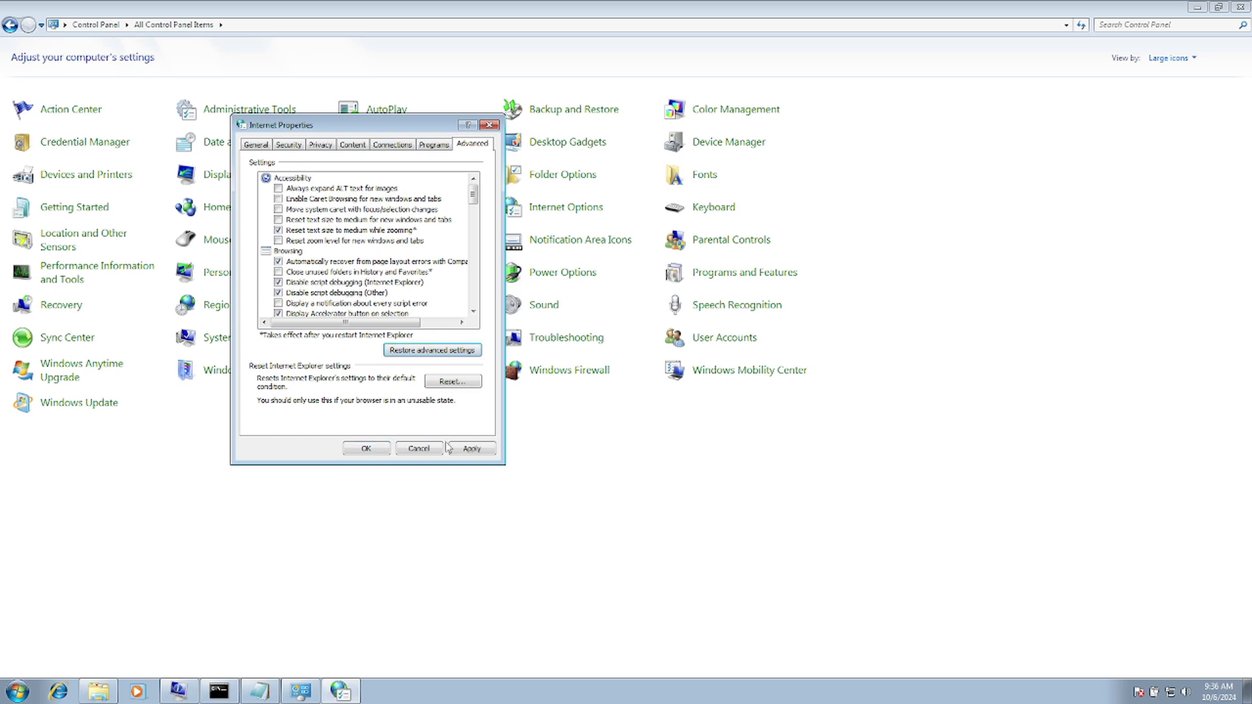
left_click(472, 449)
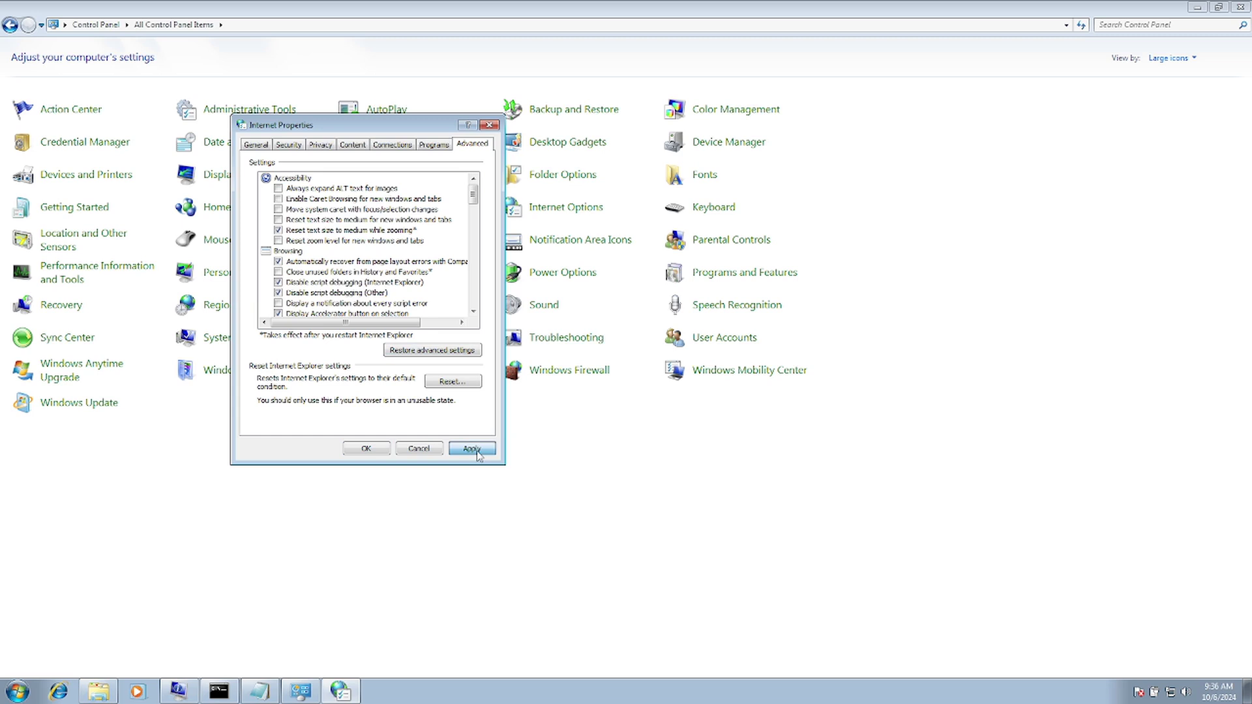
left_click(453, 383)
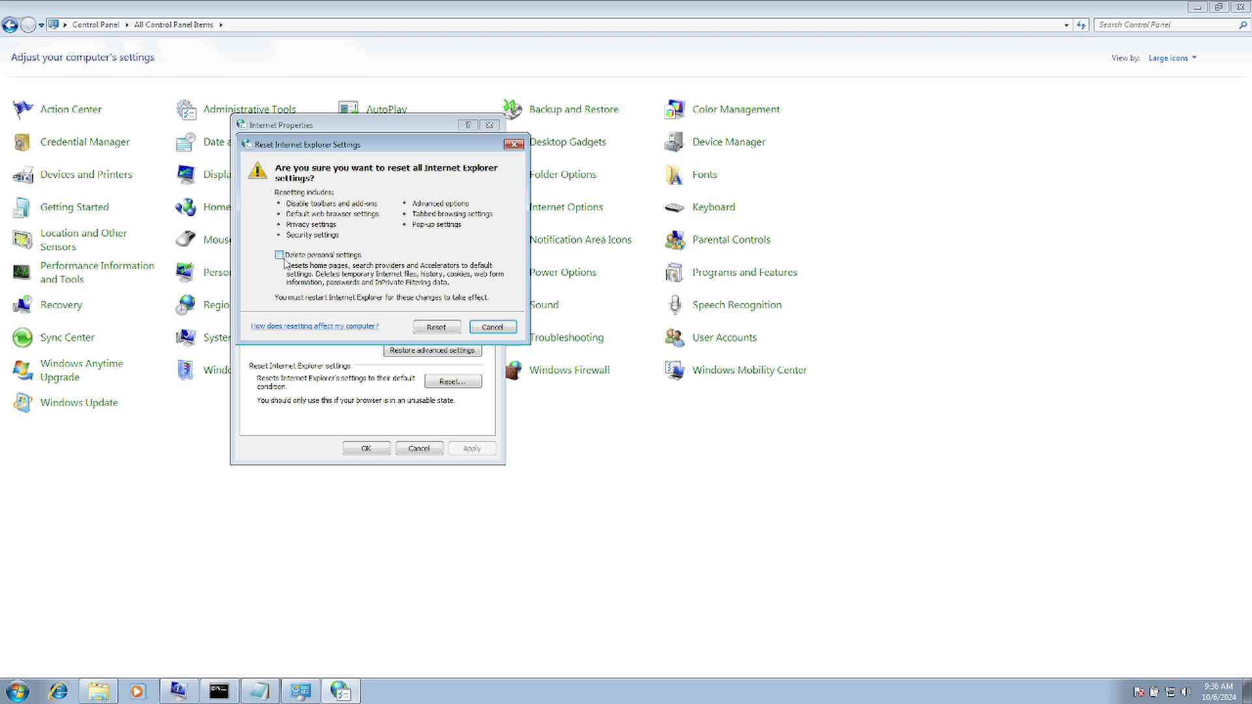
left_click(436, 327)
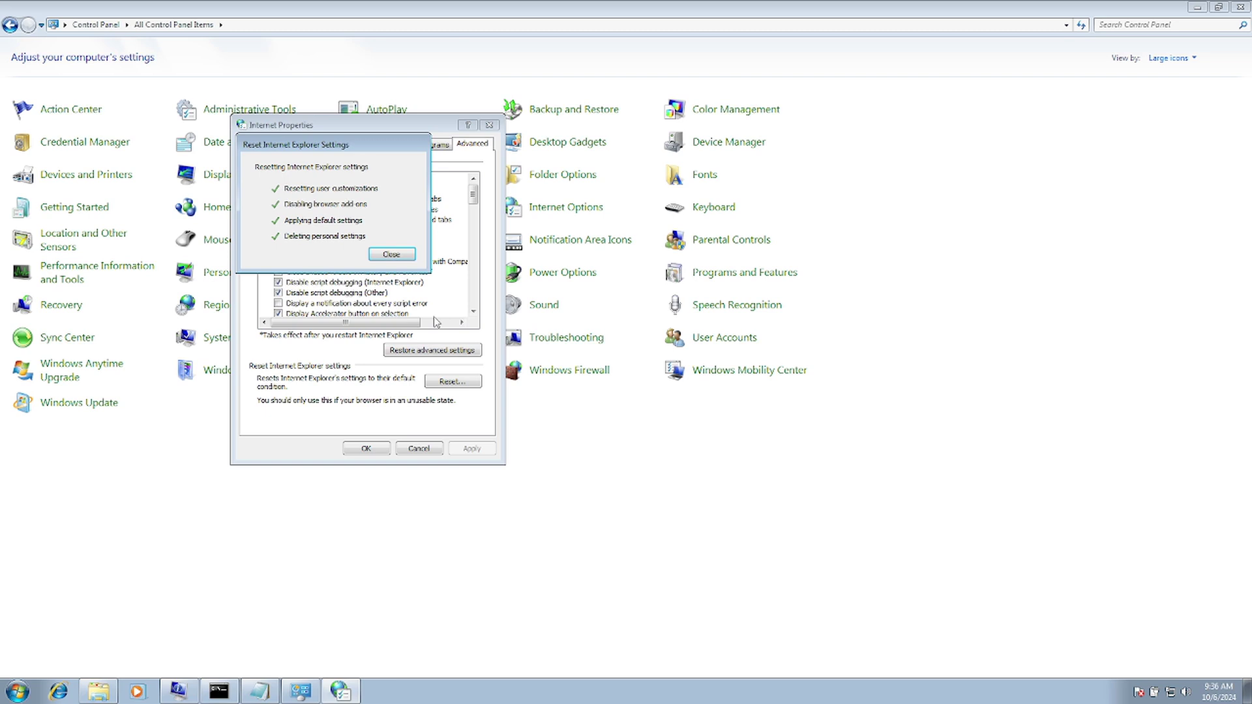
left_click(391, 254)
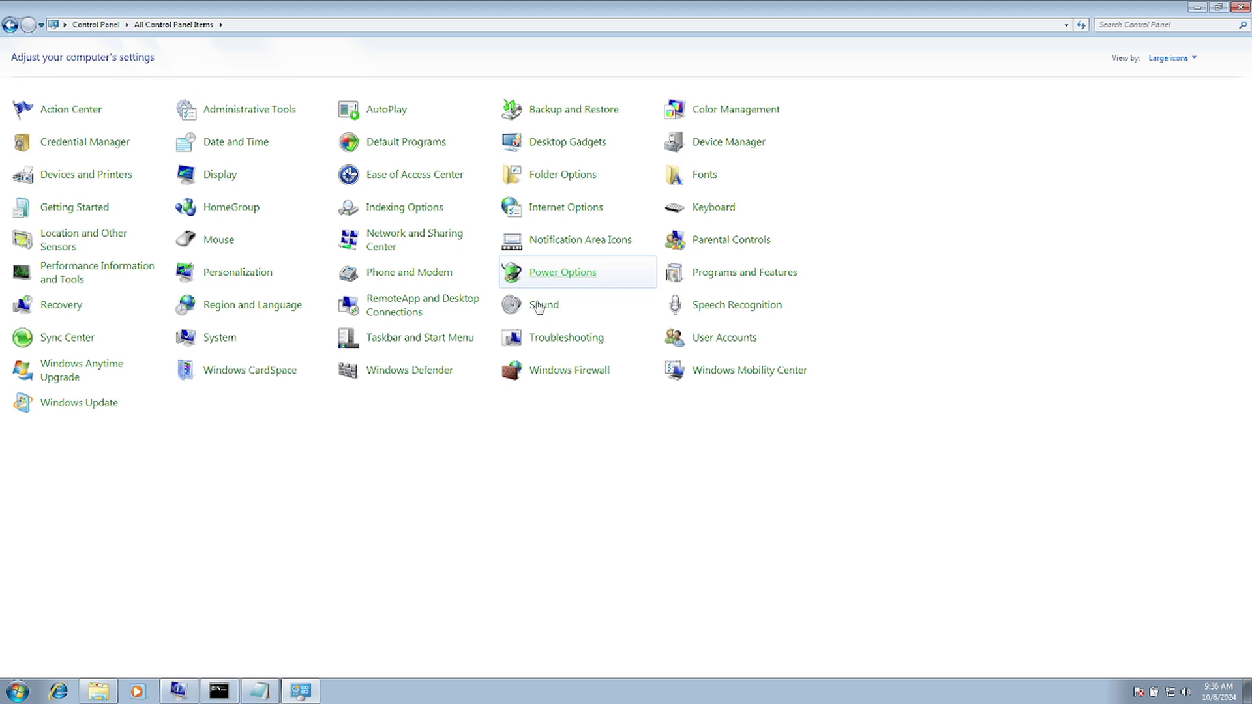
- Relaunch Internet Explorer, choose Ask me later, close the error tab, and open Google from Bing
left_click(59, 691)
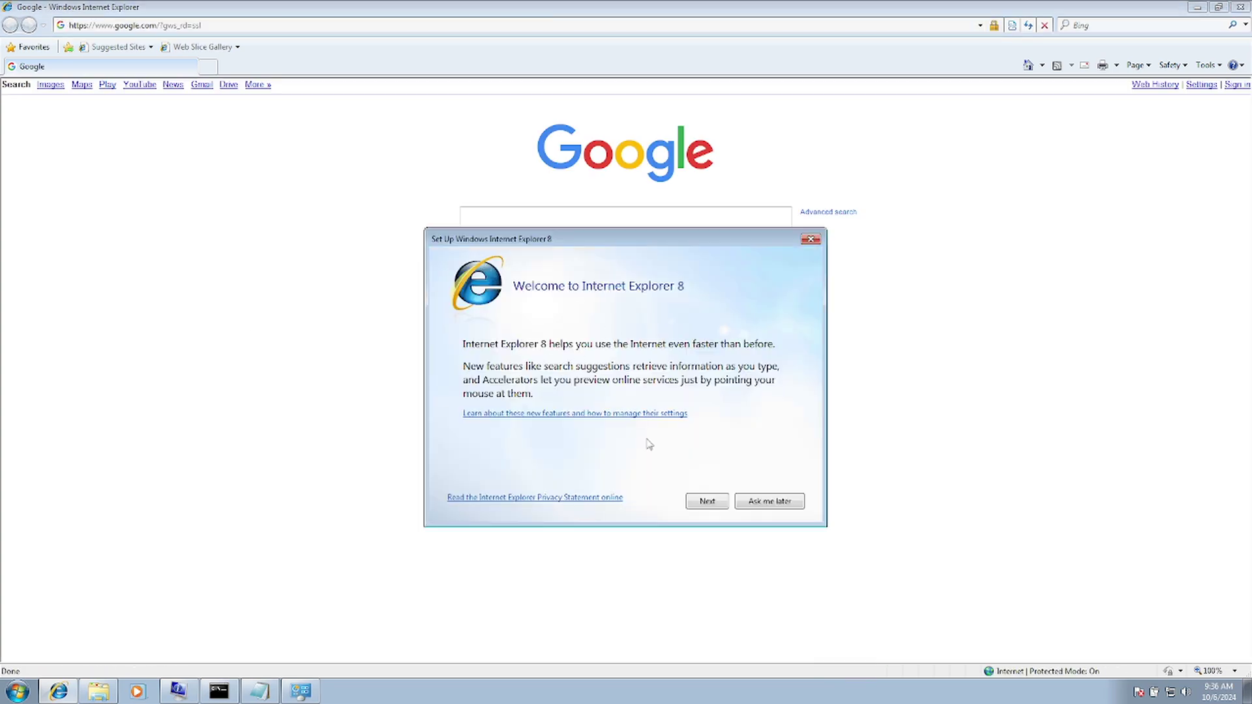
left_click(776, 506)
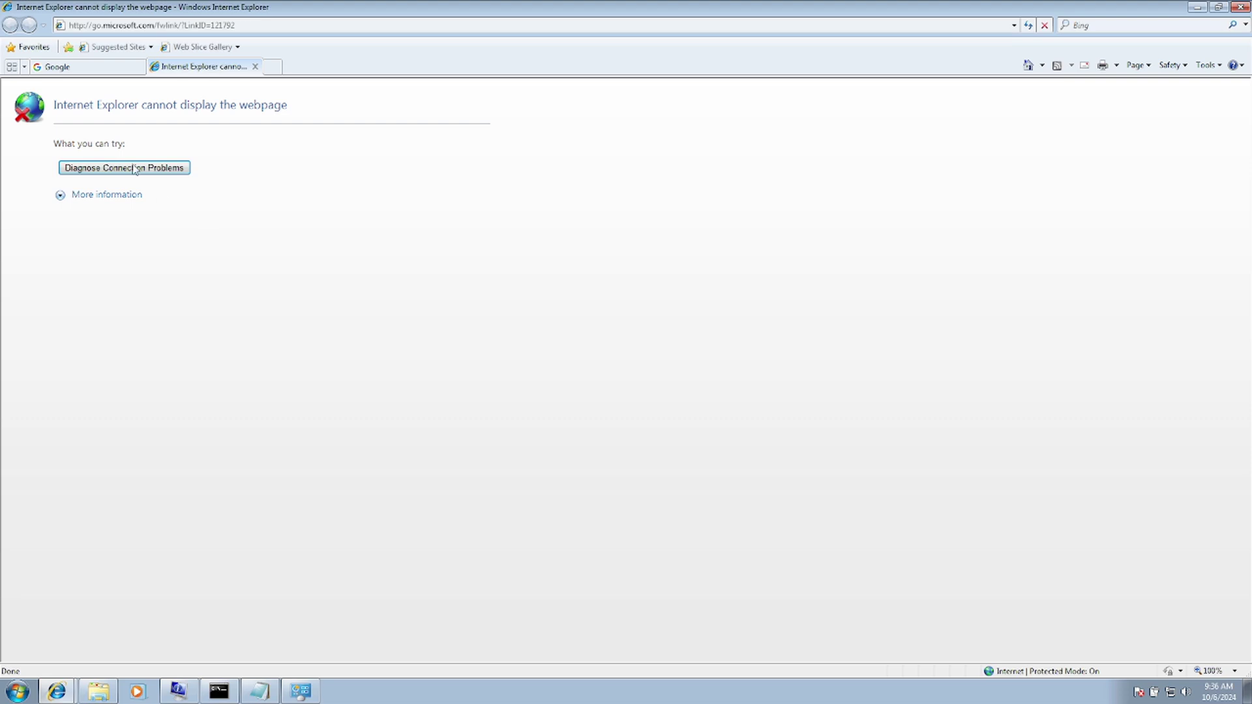
left_click(255, 66)
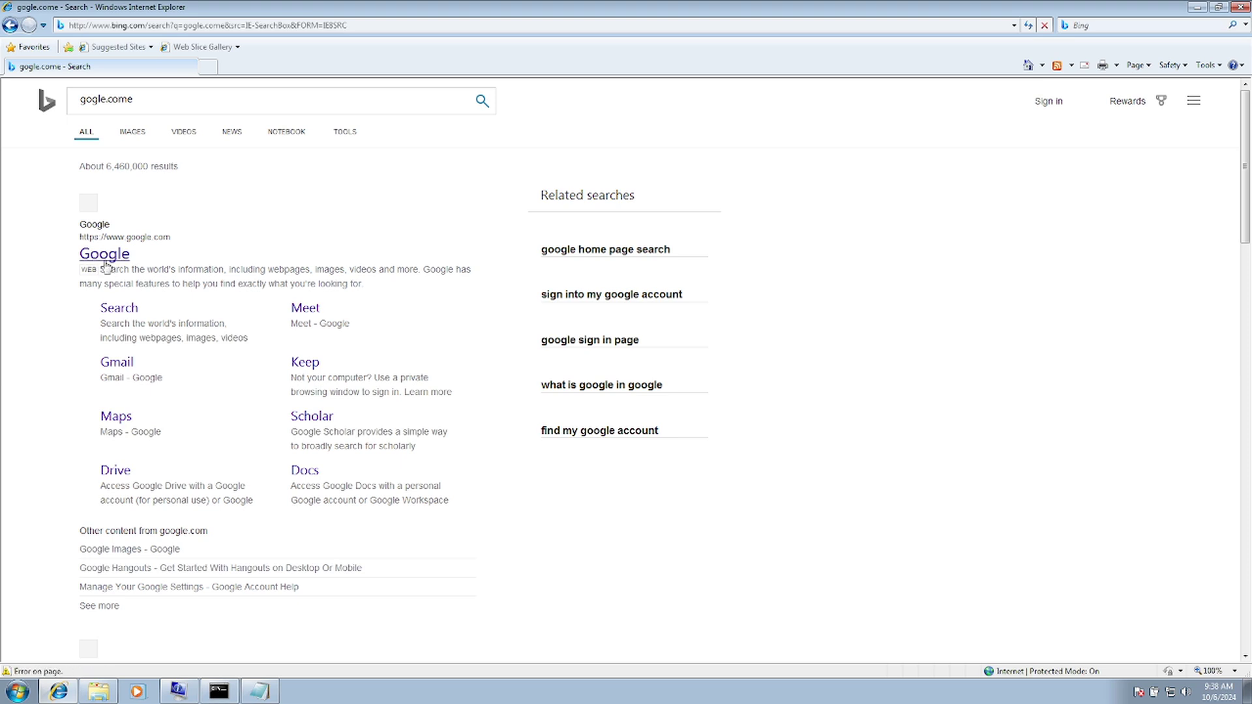
left_click(105, 261)
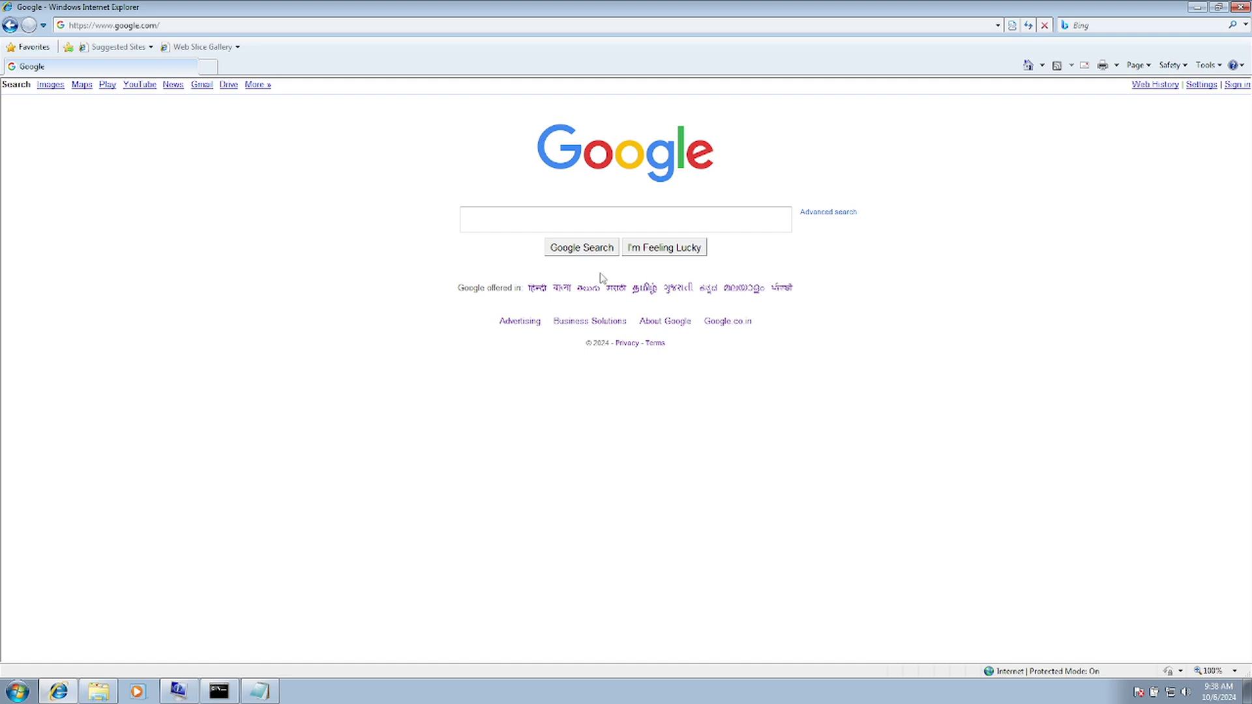
- Close the browser, bring Notepad back, and place the cursor right after 'subkey:'
left_click(1243, 7)
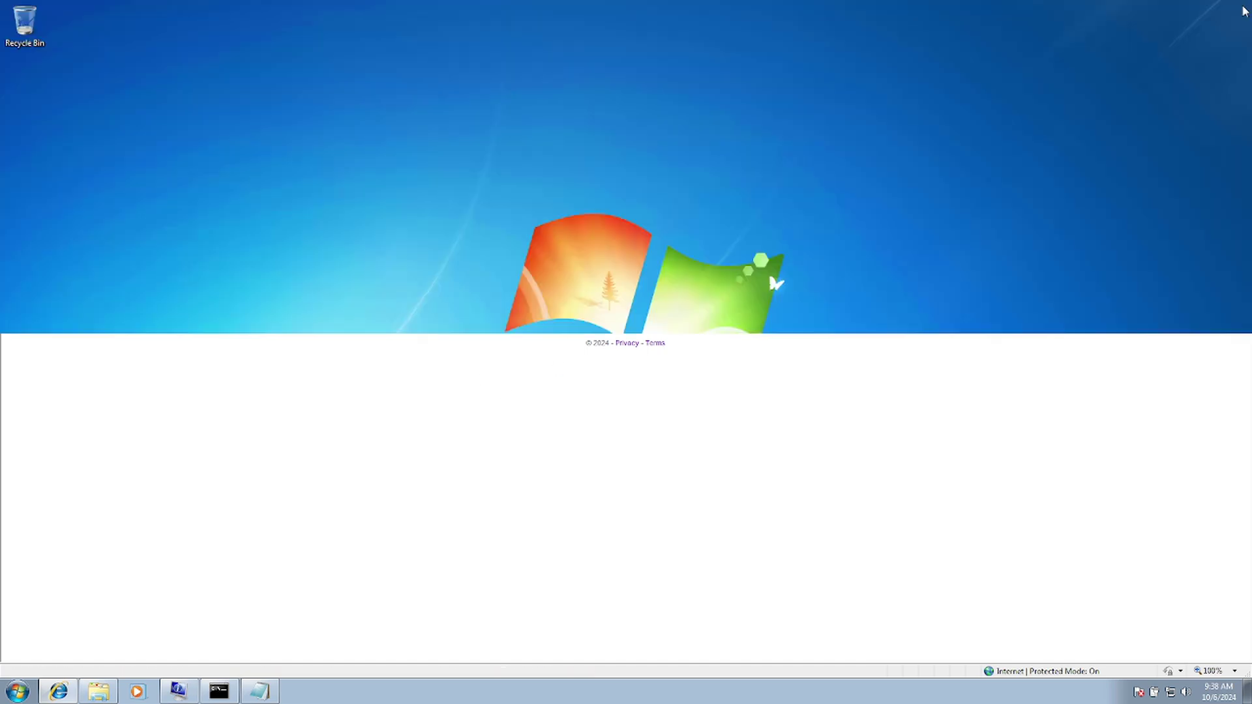
left_click(264, 688)
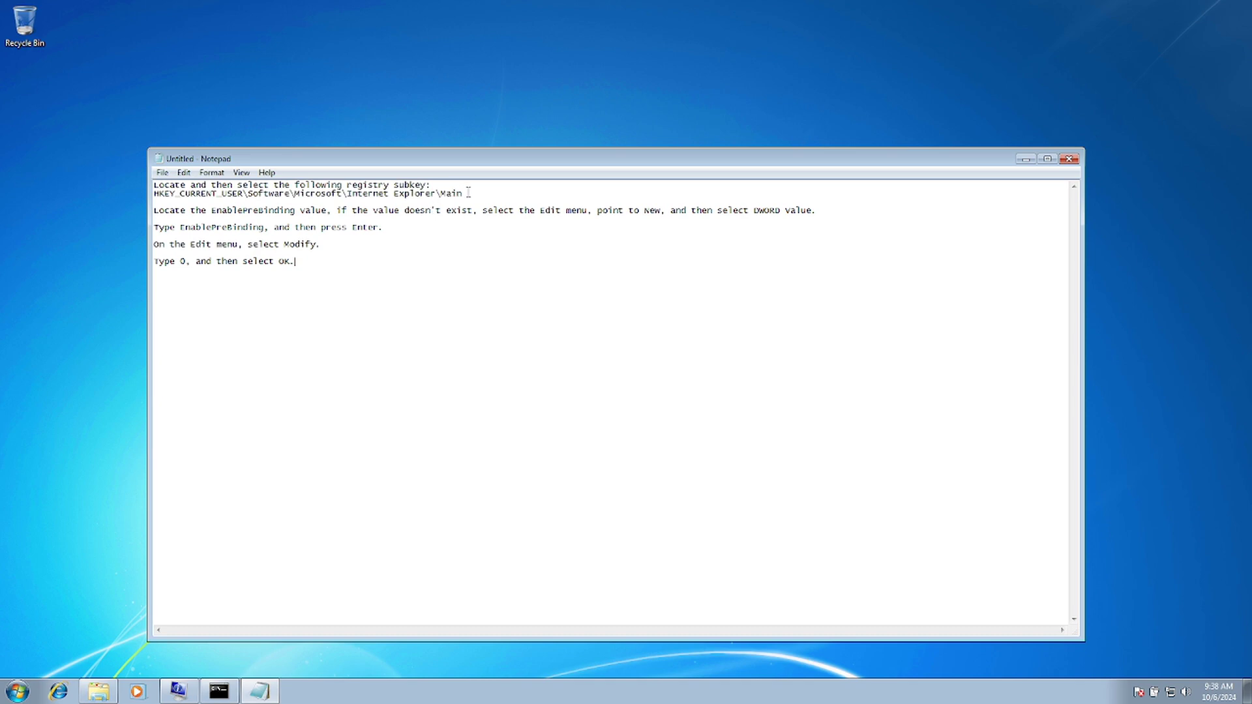
left_click_drag(469, 193, 110, 192)
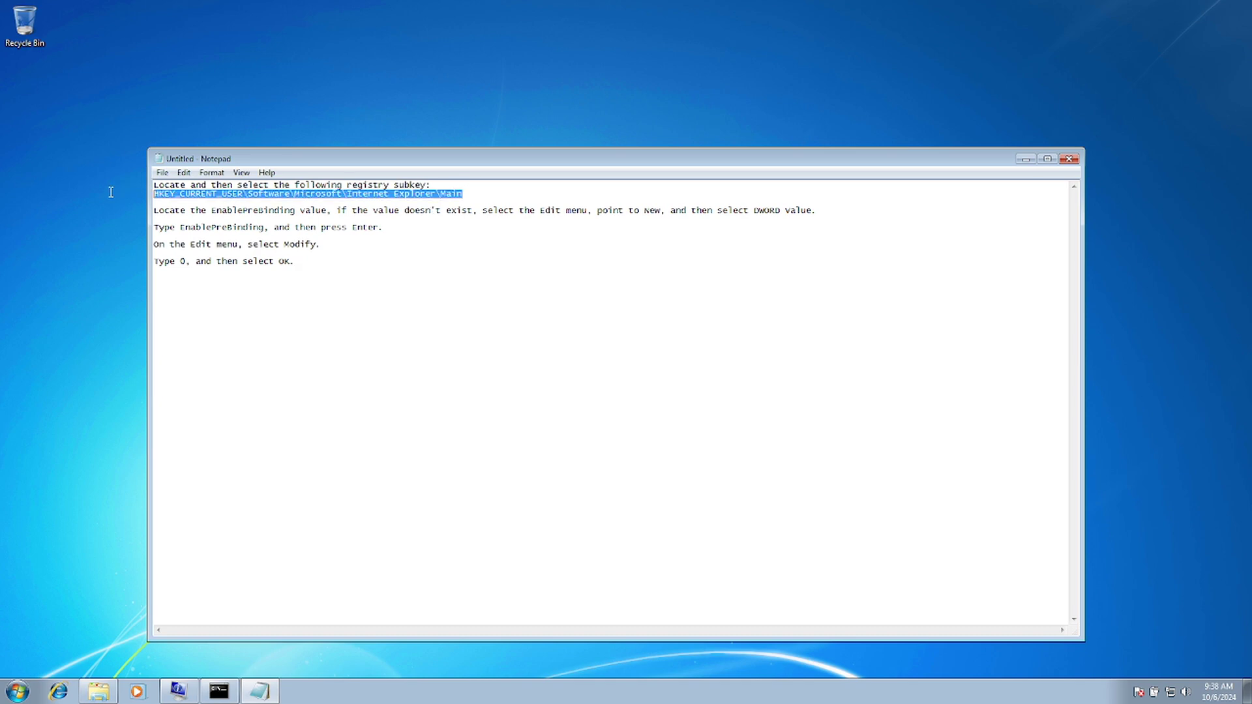
left_click(450, 183)
- Move the registry path onto its own line, then abandon a Start menu search for 'regis'
key("Return")
key("Return")
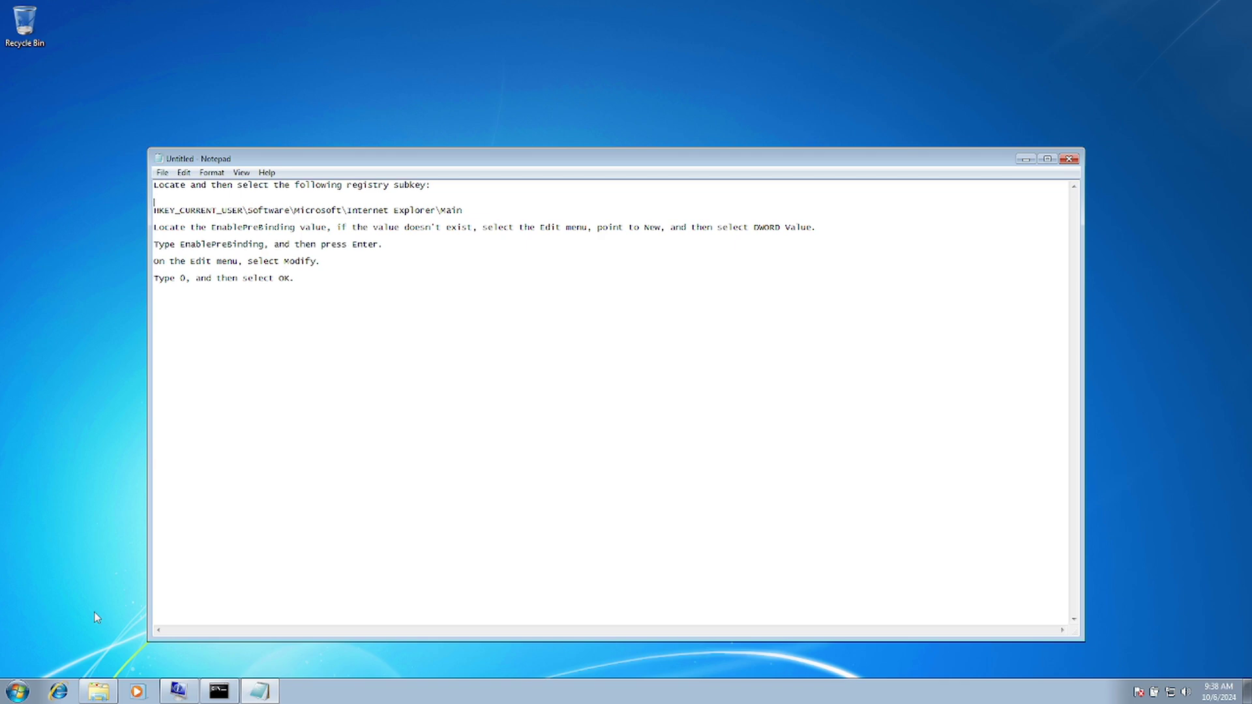
left_click(17, 692)
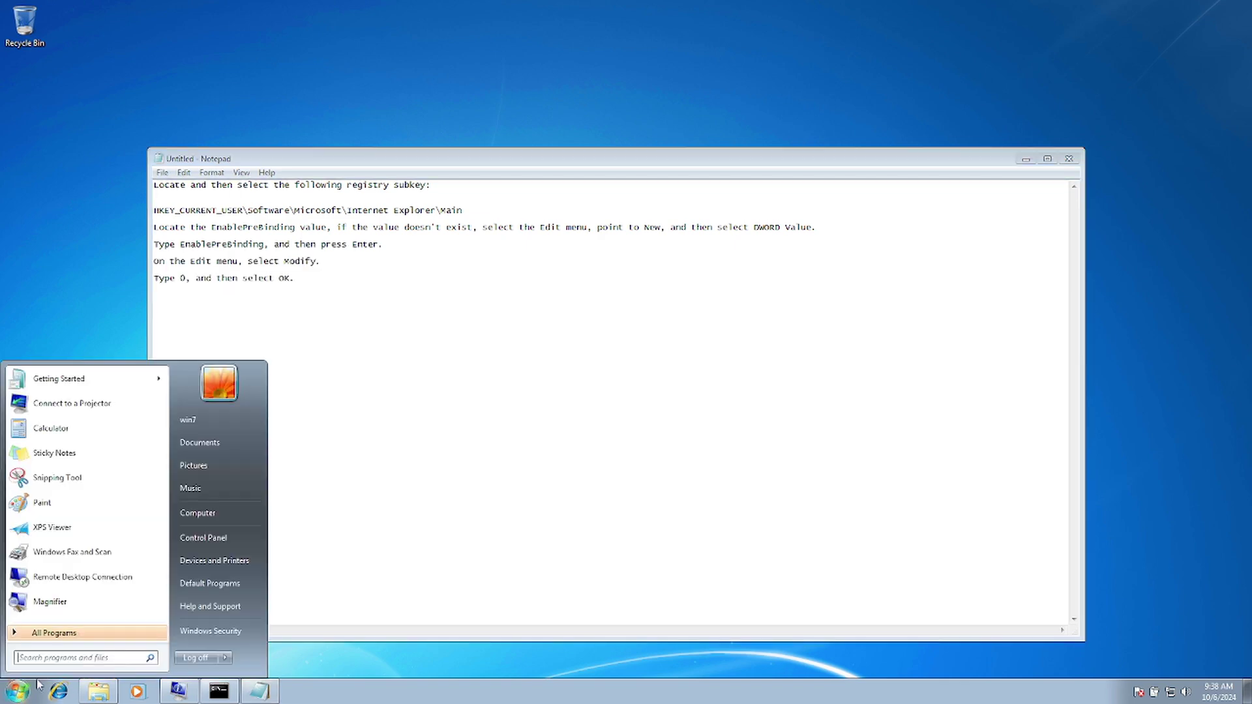
type("reg")
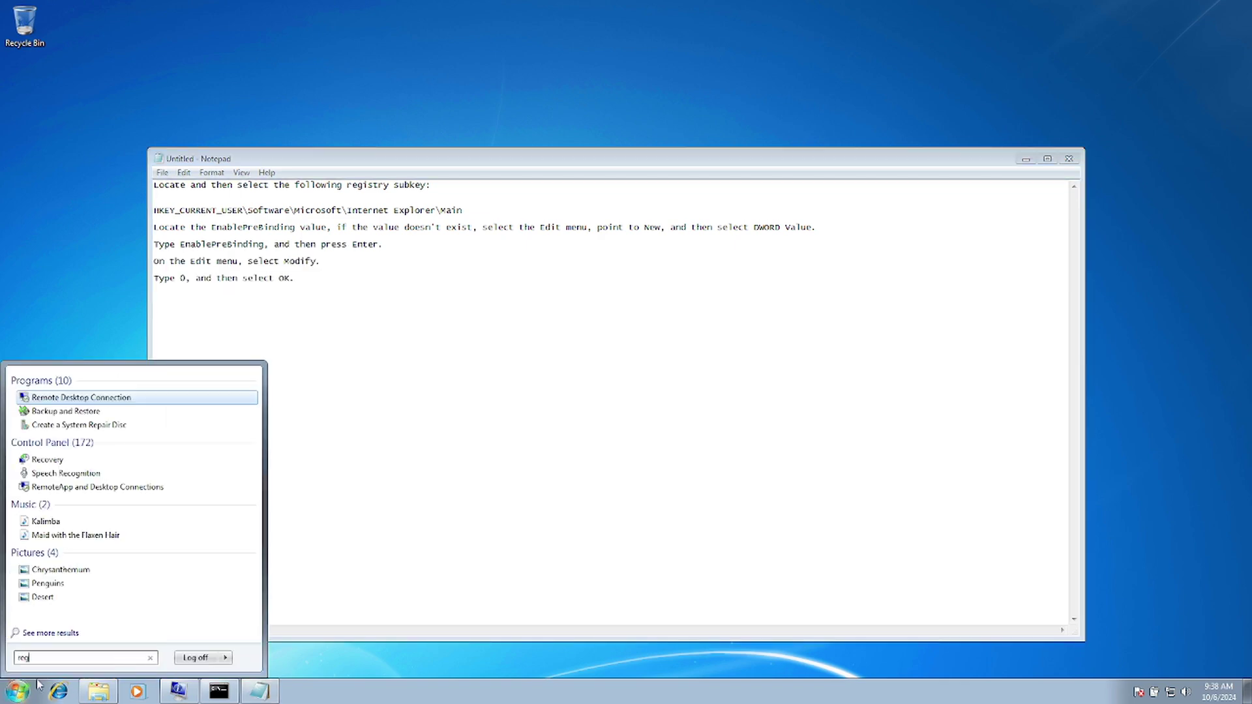
type("id")
key("BackSpace")
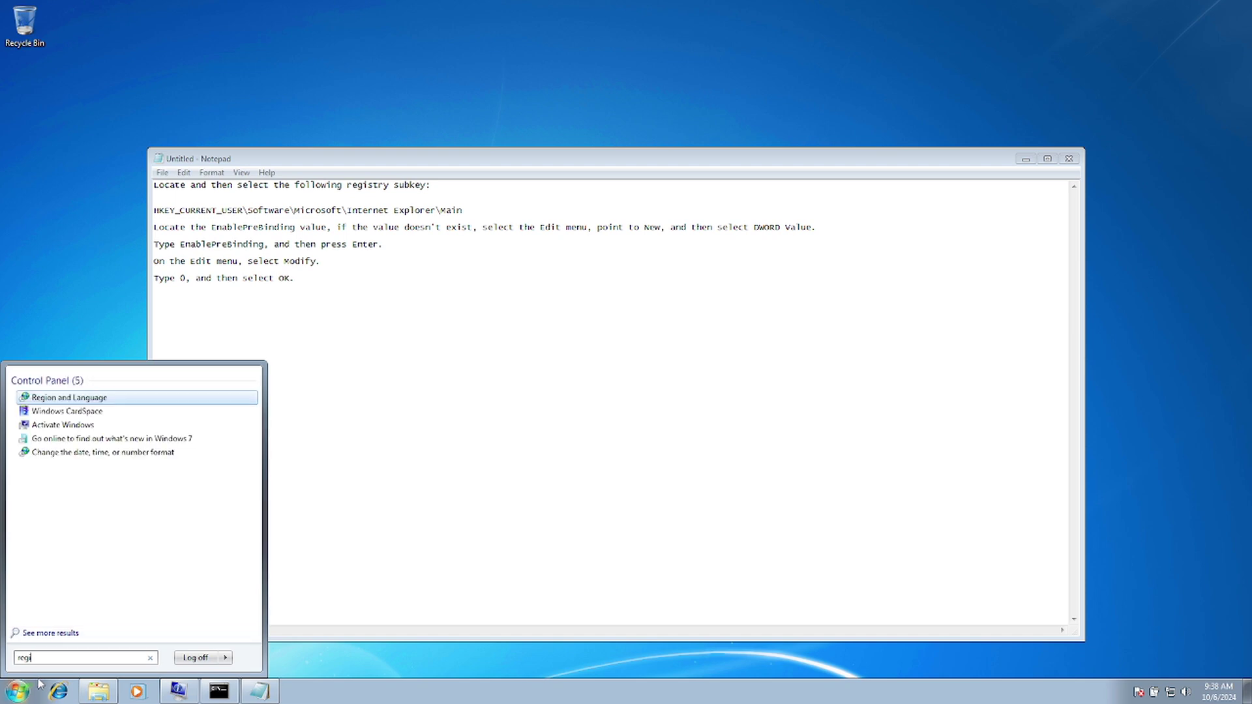
type("stry")
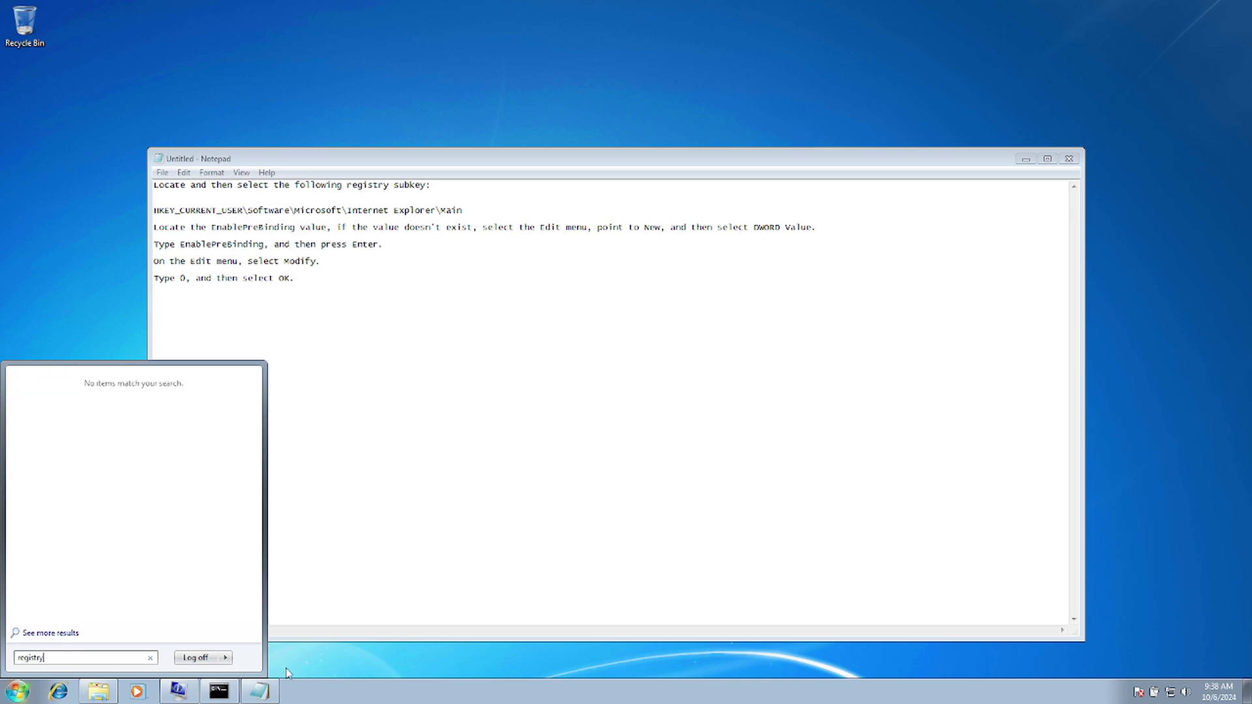
left_click(324, 663)
- Run regedit from the Win+R Run dialog and approve the administrator prompt
key("super+r")
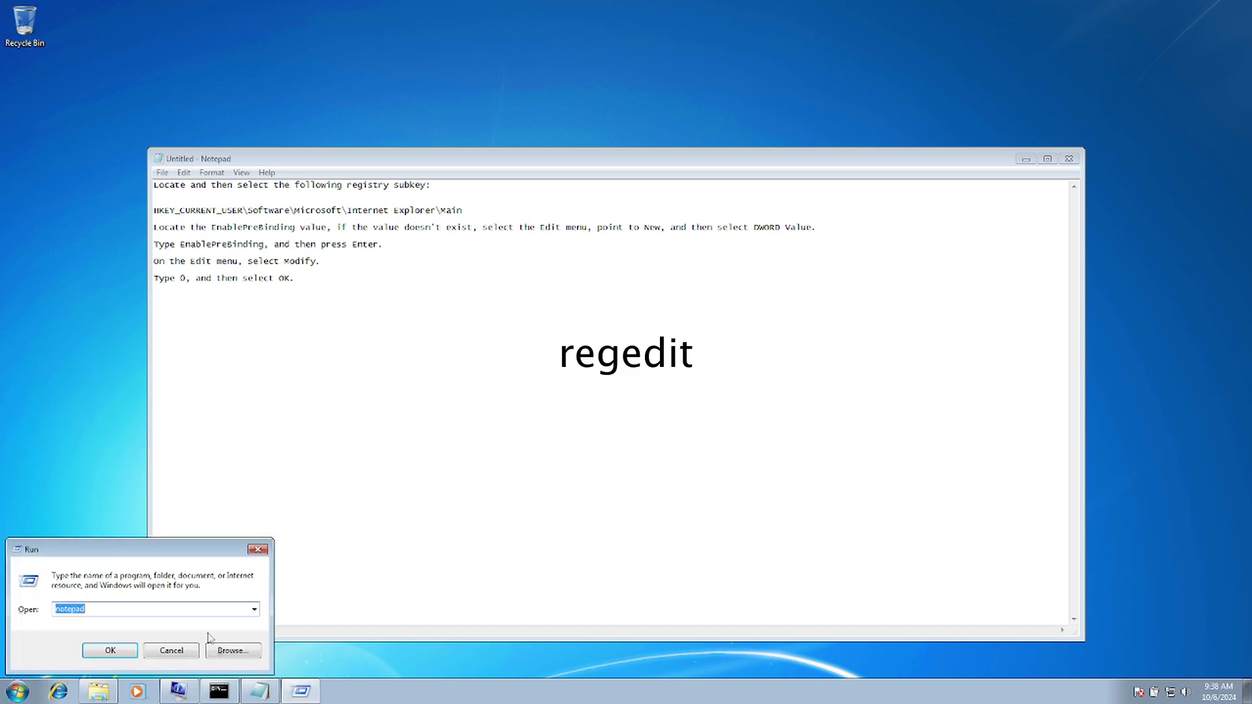
type("regedit")
left_click_drag(159, 551, 427, 374)
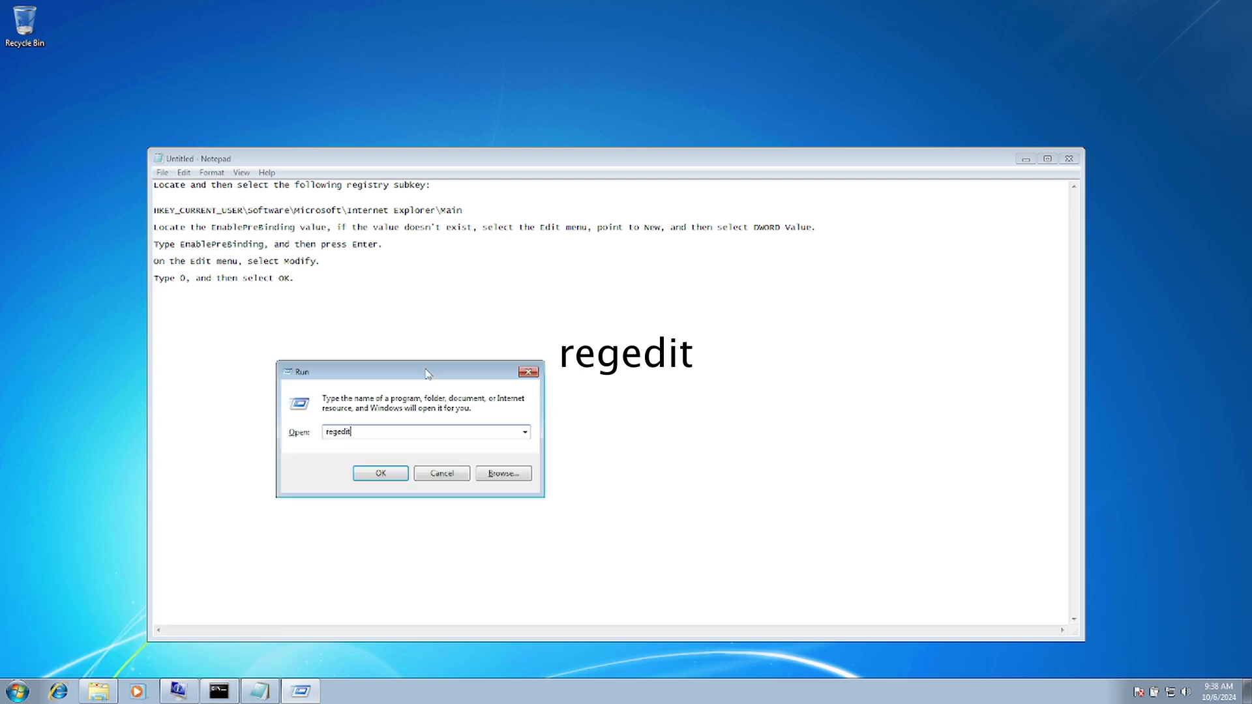
left_click(381, 474)
left_click(198, 628)
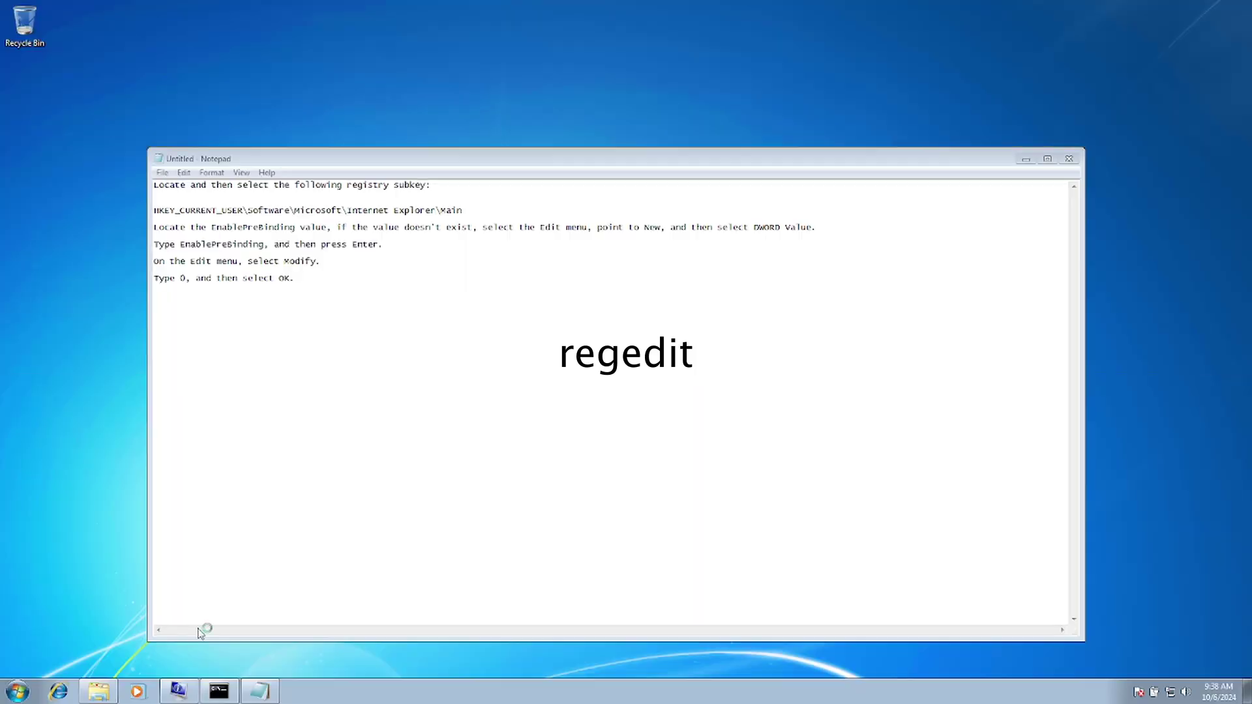
- Reposition the Registry Editor and Notepad windows so both are visible
left_click_drag(623, 109, 714, 249)
left_click_drag(547, 159, 529, 115)
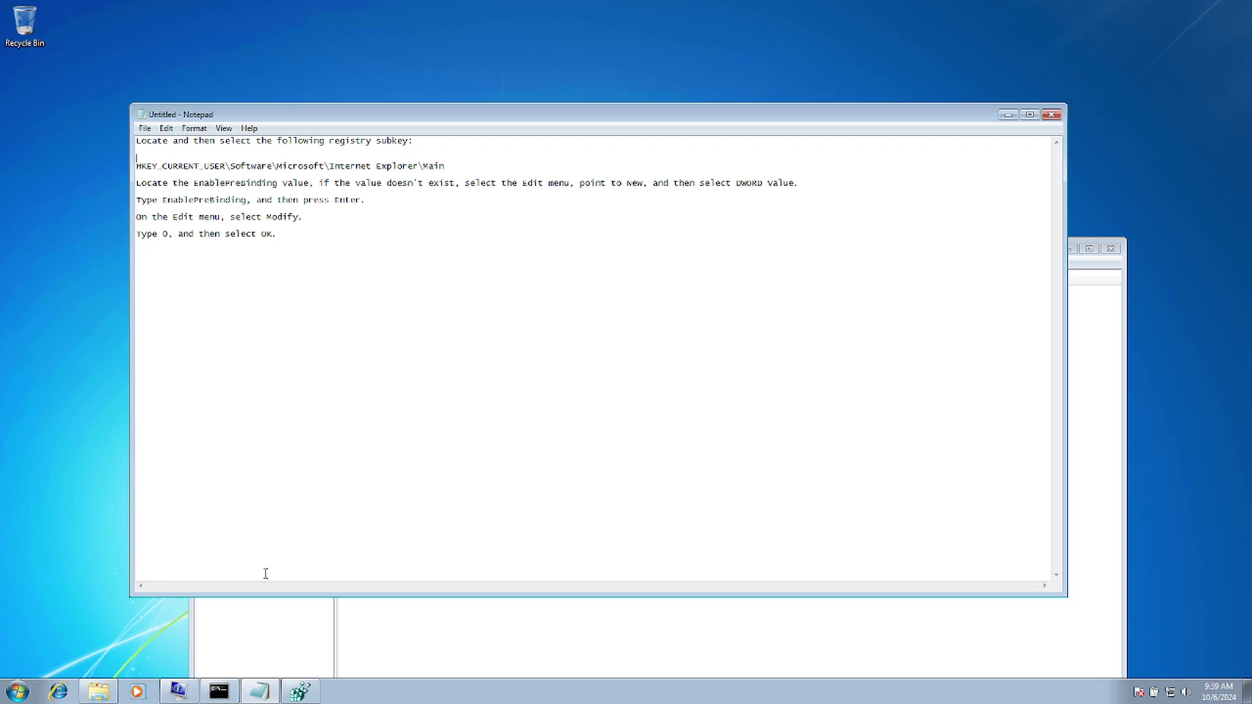
left_click(300, 691)
- Expand HKEY_CURRENT_USER > Software > Microsoft > Internet Explorer and open the Main key
double_click(281, 303)
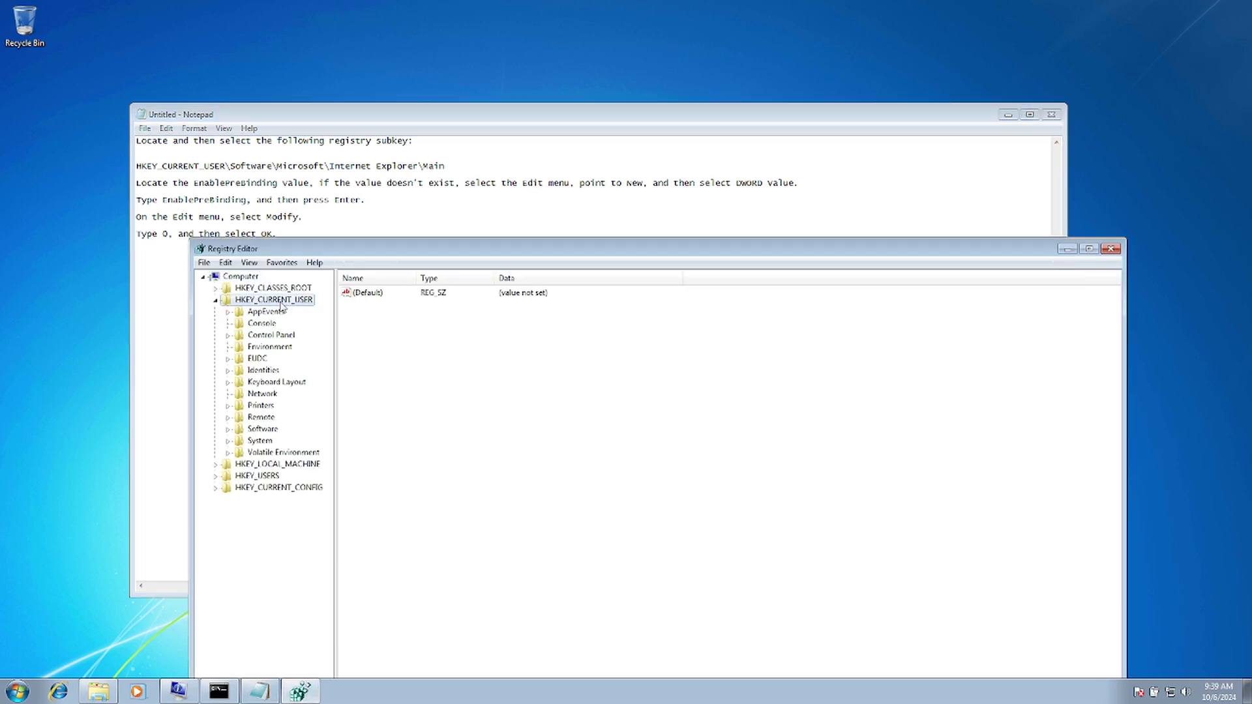
double_click(265, 433)
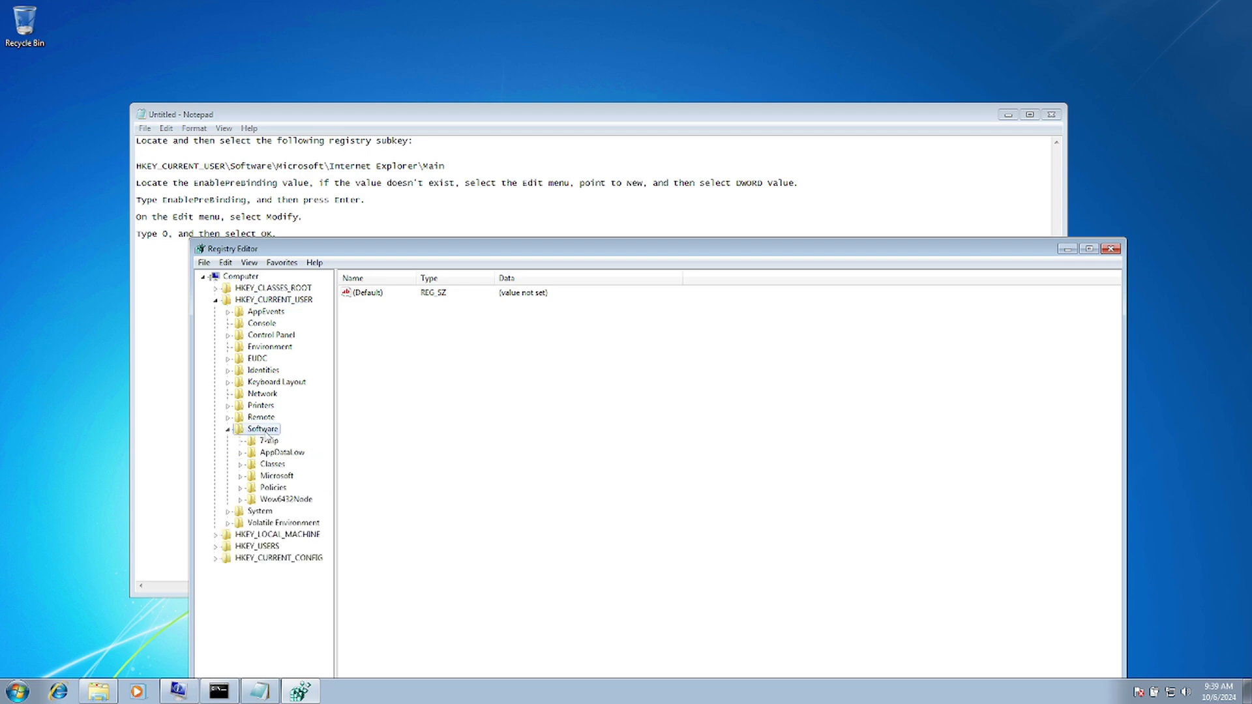
double_click(278, 479)
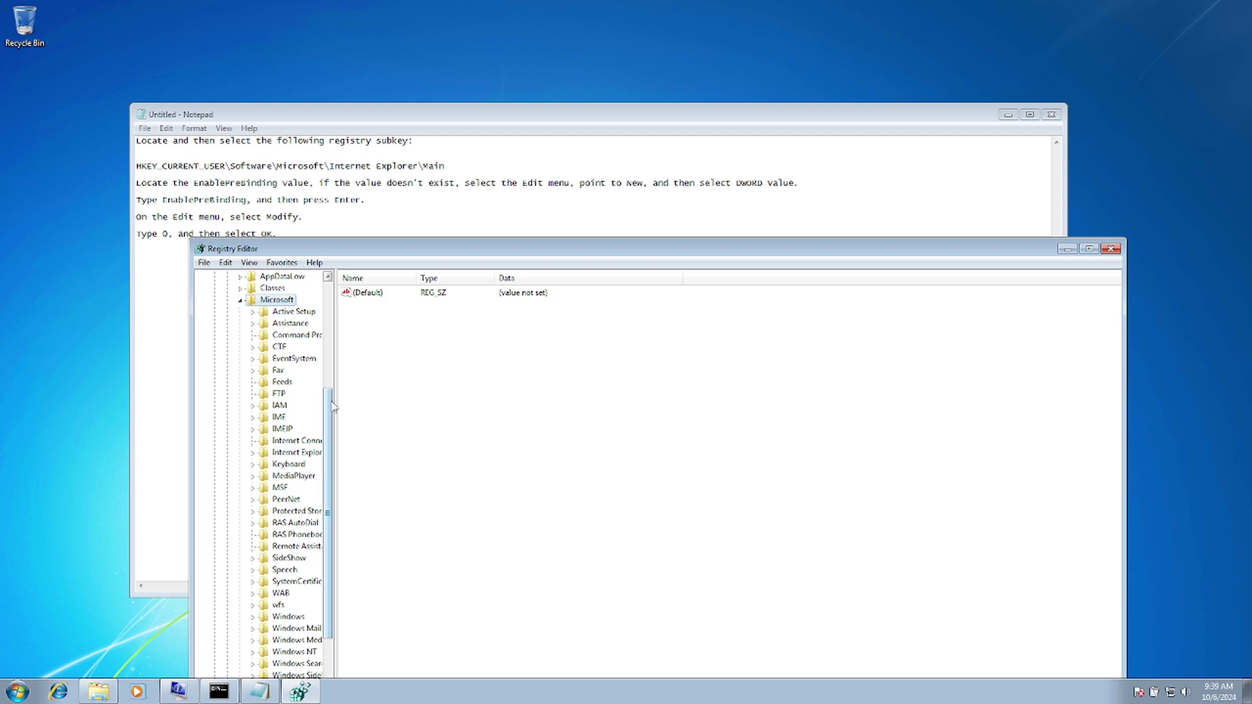
left_click_drag(334, 392, 400, 392)
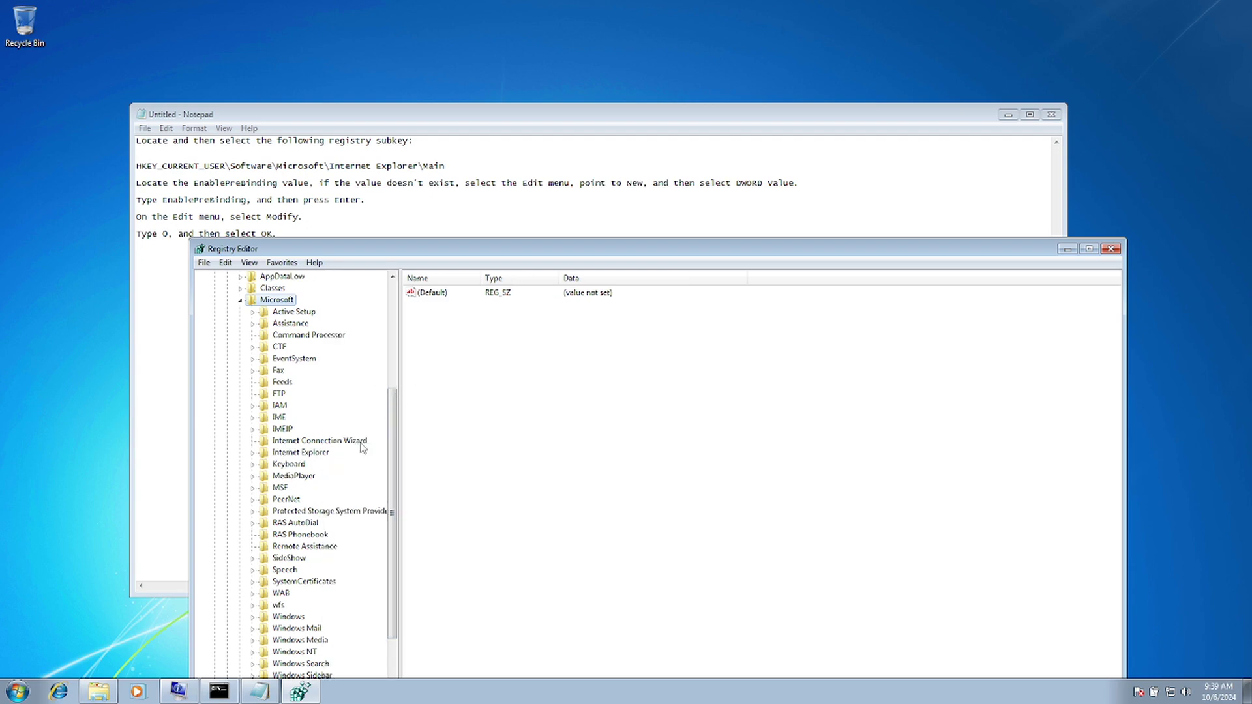
double_click(301, 453)
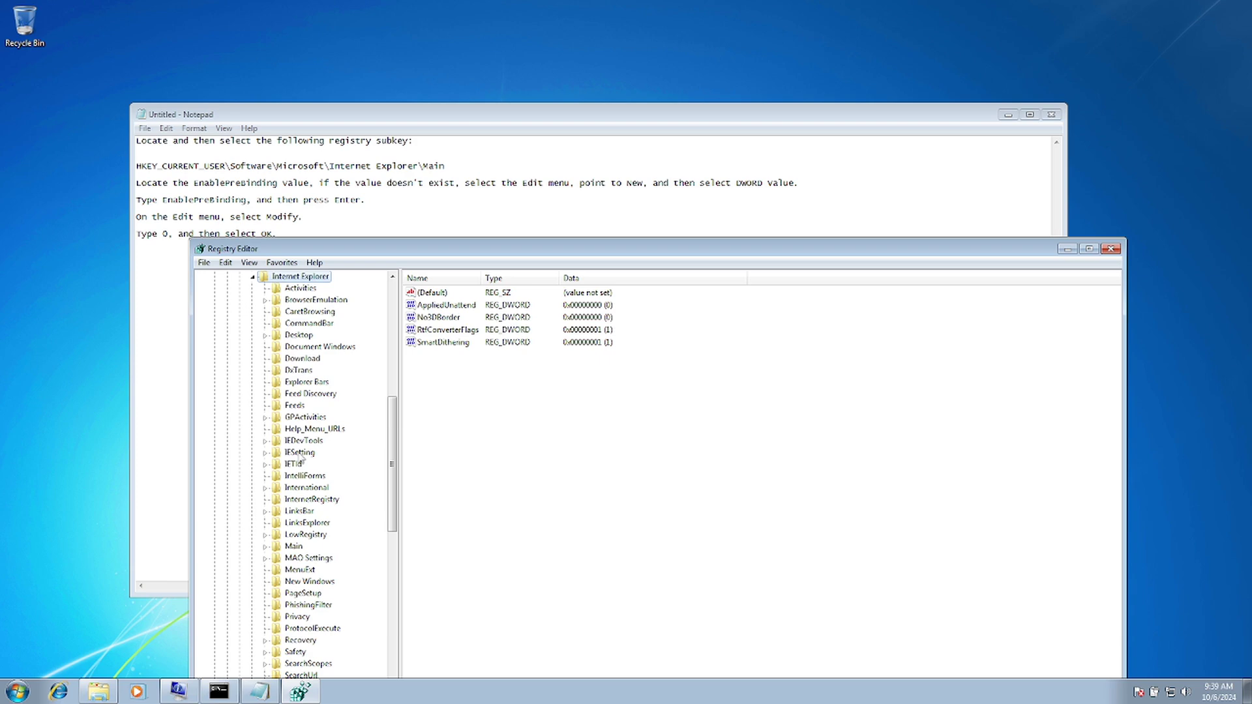
double_click(293, 546)
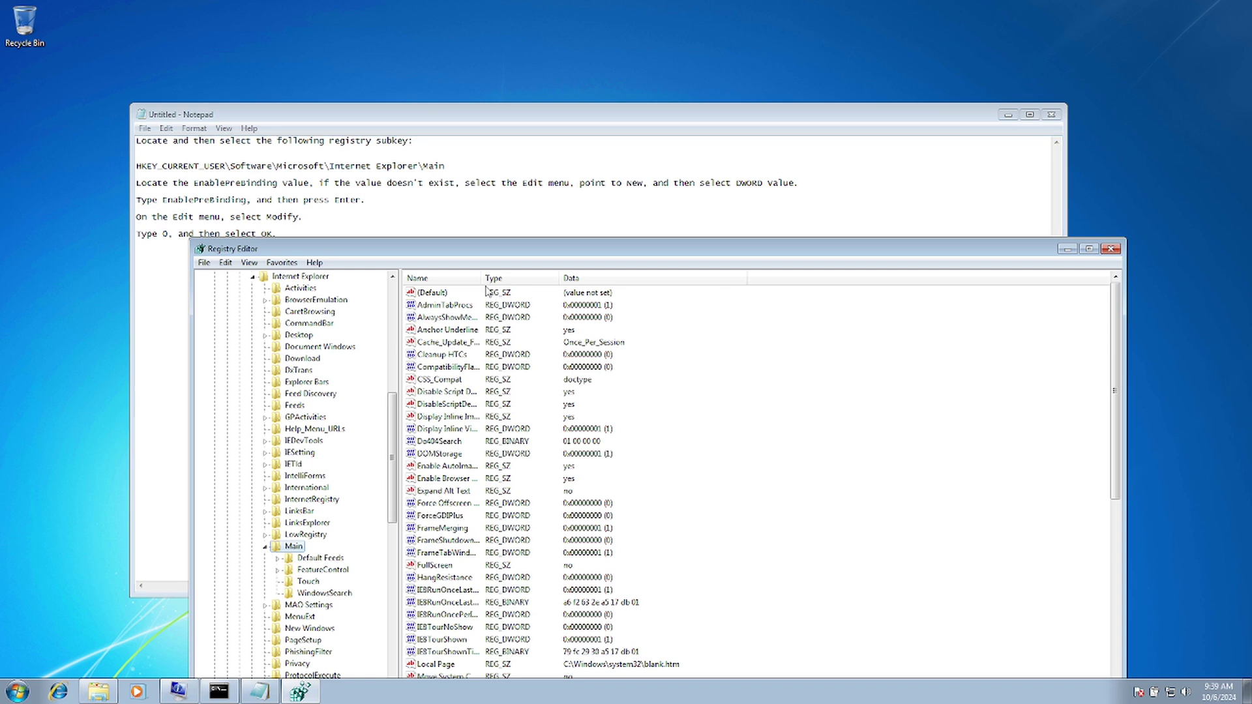
- Widen the Name column, check values around Enable Browser Extensions, then highlight EnablePreBinding in Notepad
left_click_drag(481, 279, 545, 279)
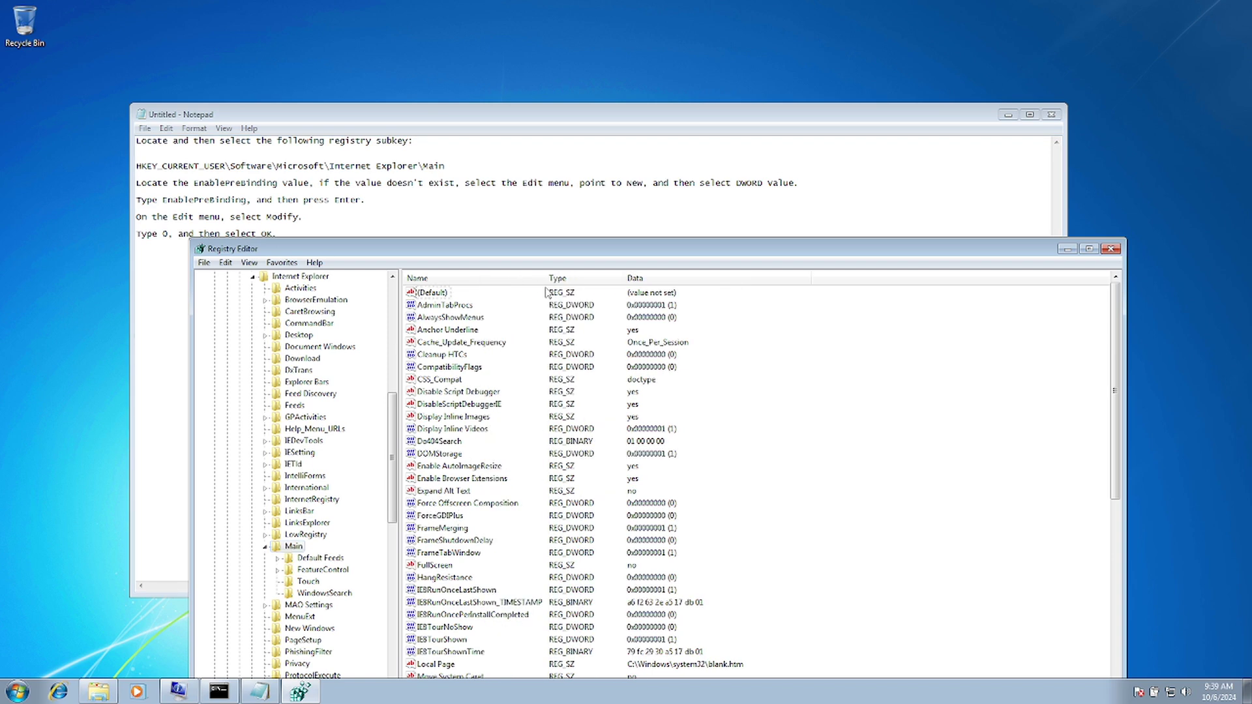
left_click(443, 454)
key("Down")
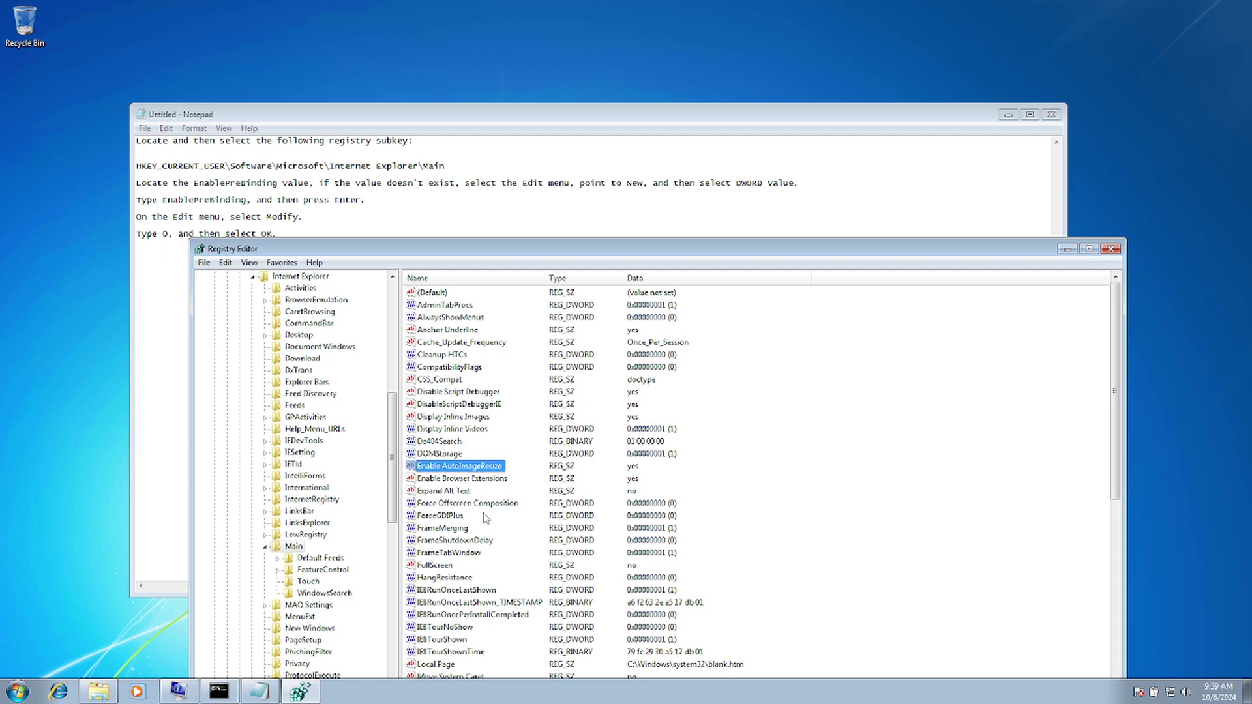
key("Down")
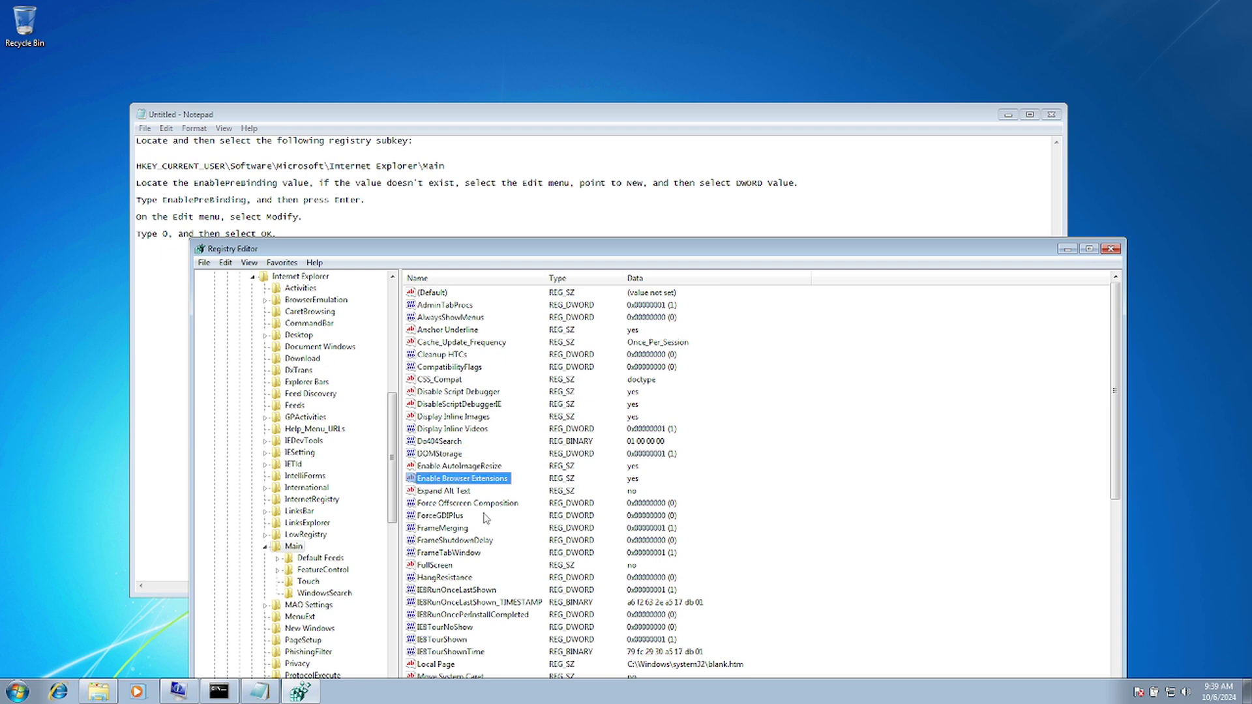
key("Down")
key("Up")
key("Up")
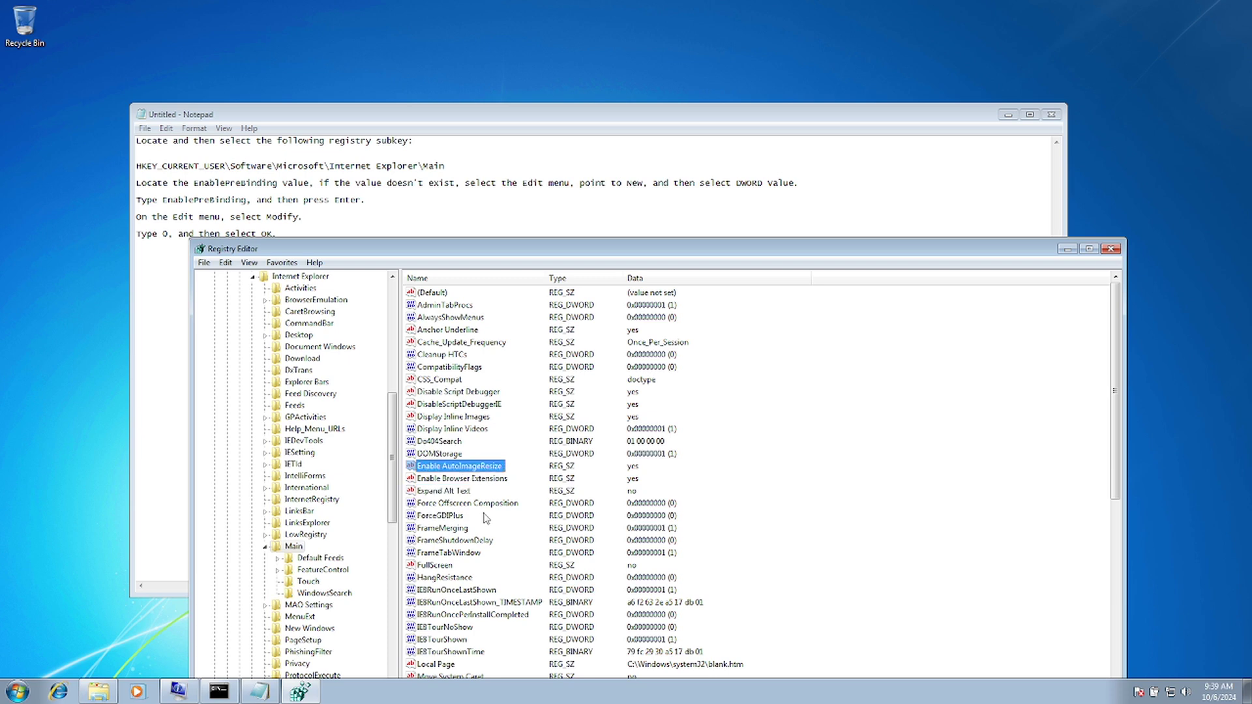
key("Down")
key("Down")
key("Up")
key("Up")
key("Down")
key("Down")
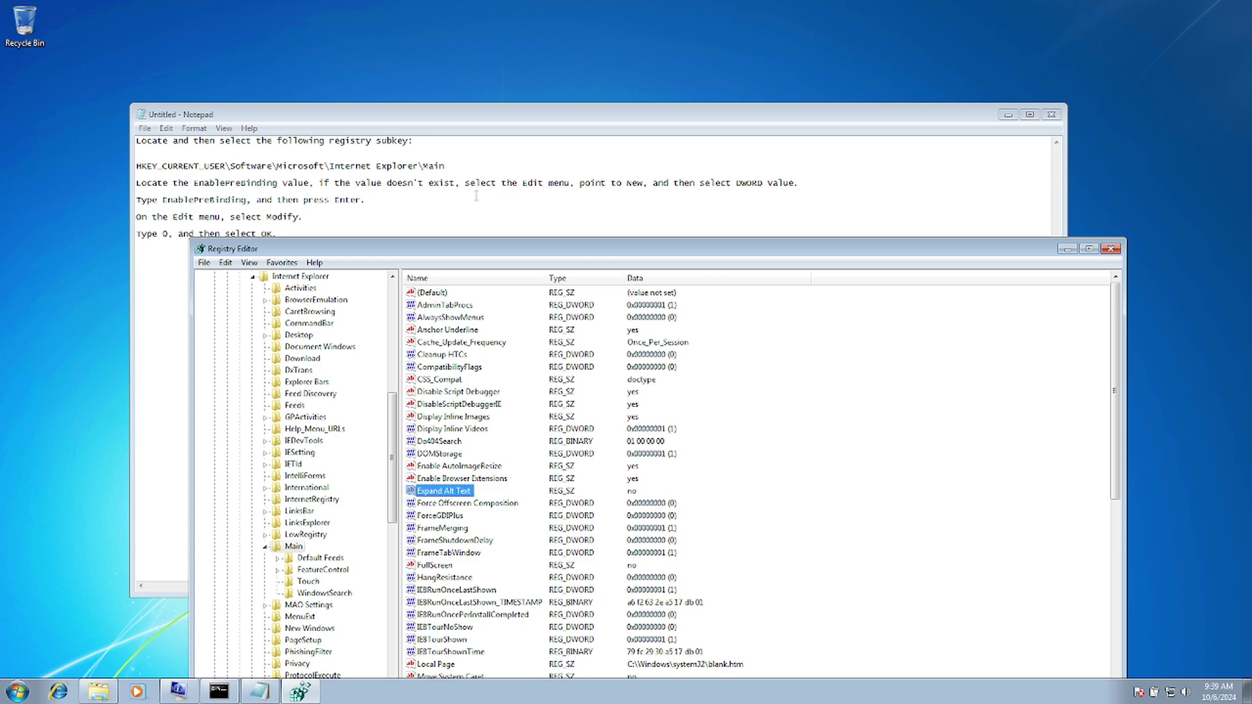
left_click_drag(194, 182, 275, 183)
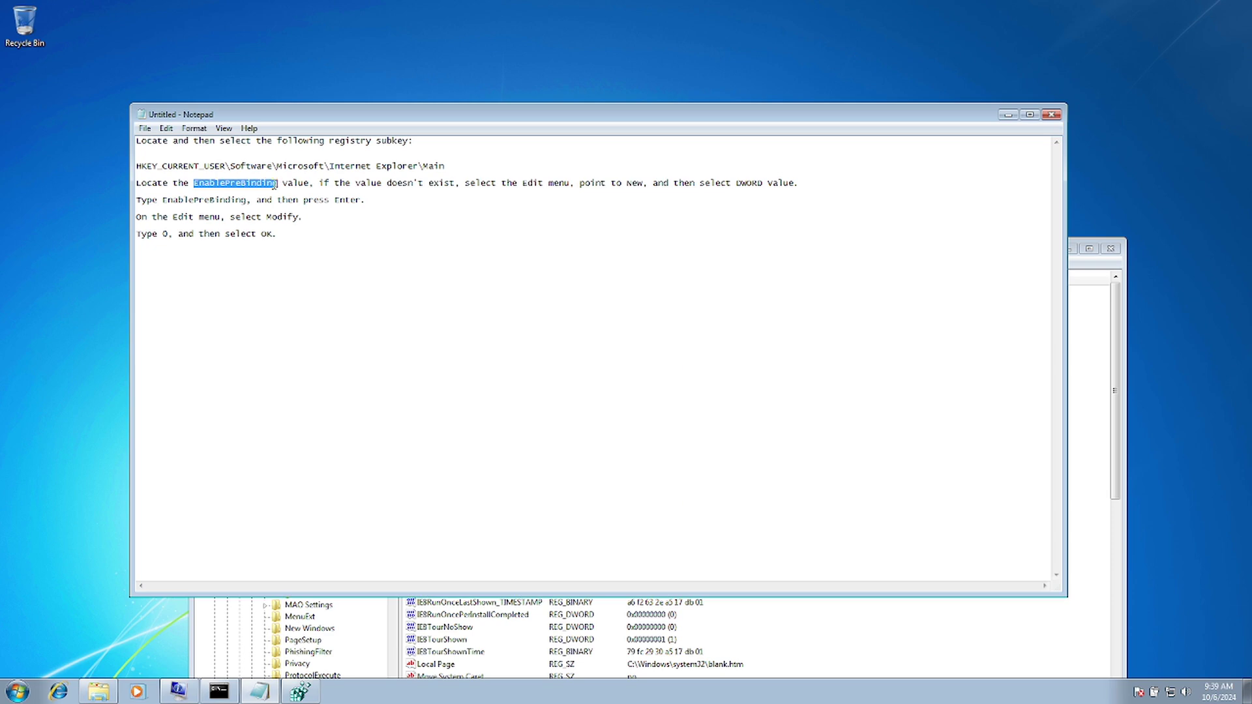
- Add a new DWORD (32-bit) value named EnablePreBinding under Internet Explorer\Main
left_click(1008, 115)
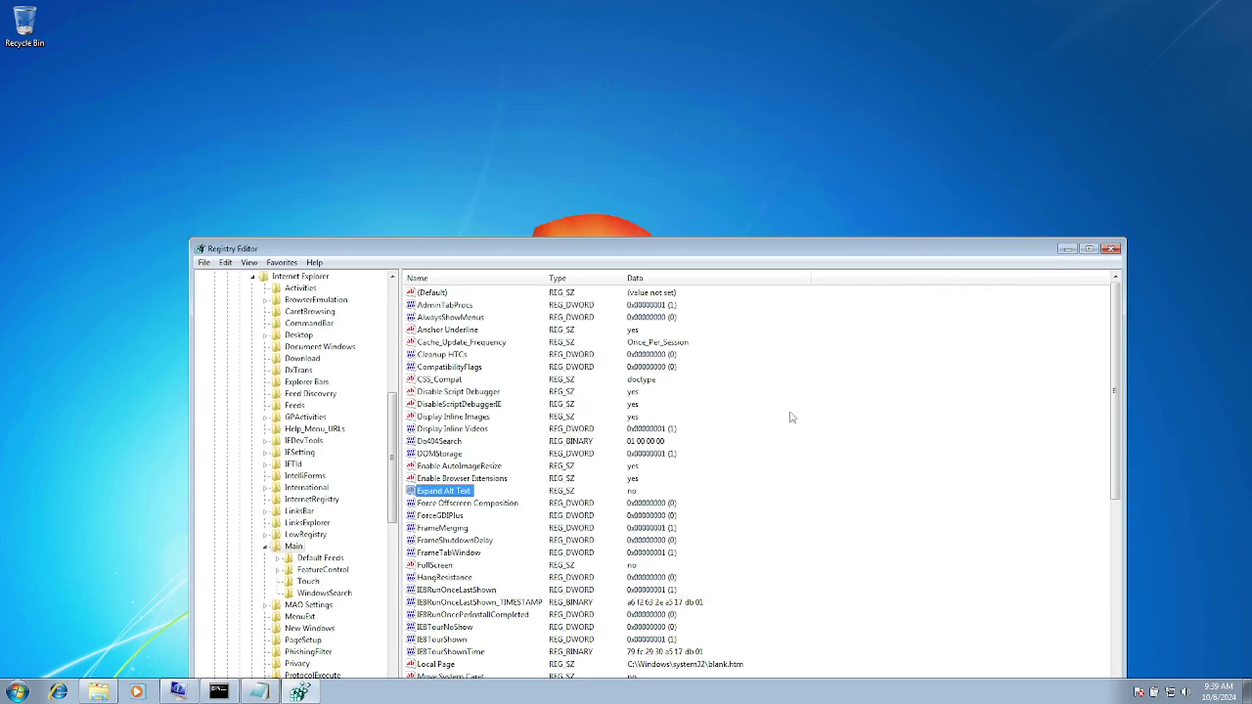
right_click(792, 418)
mouse_move(828, 421)
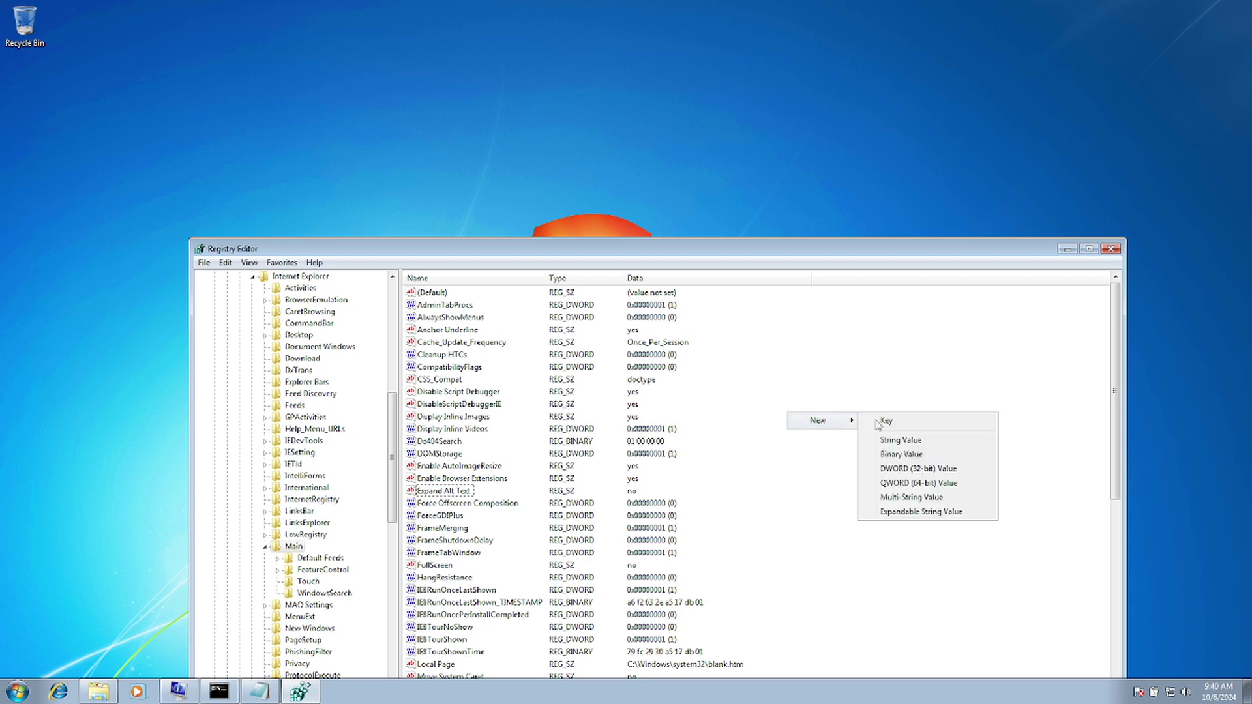
left_click(939, 469)
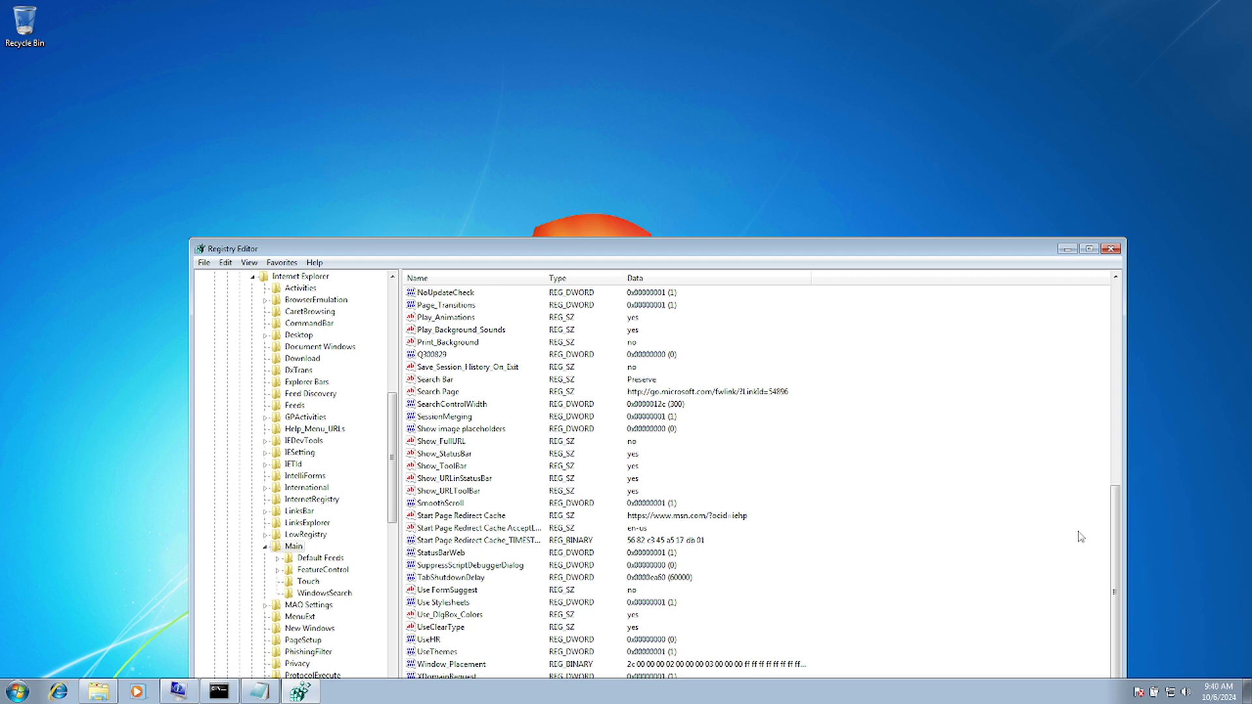
left_click_drag(1118, 611, 1084, 352)
left_click_drag(1070, 294, 1068, 296)
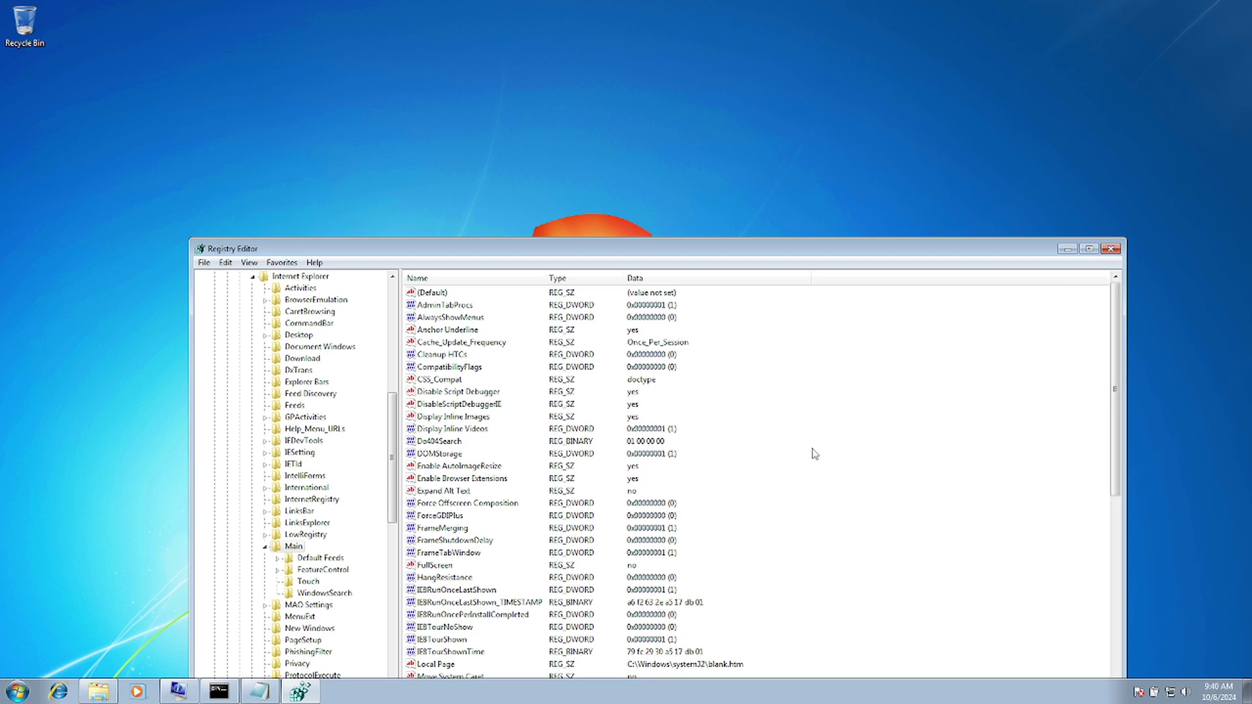
- Move to the end of the Main values list and maximize Registry Editor
left_click(448, 478)
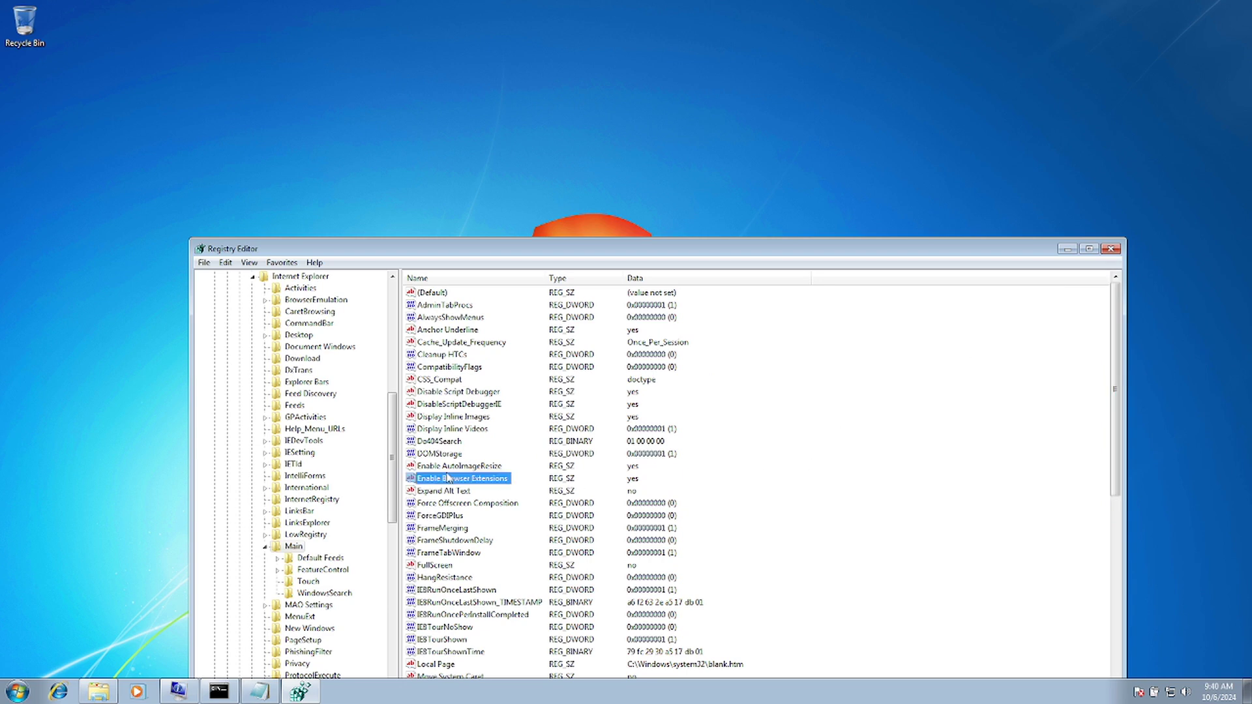
key("Down")
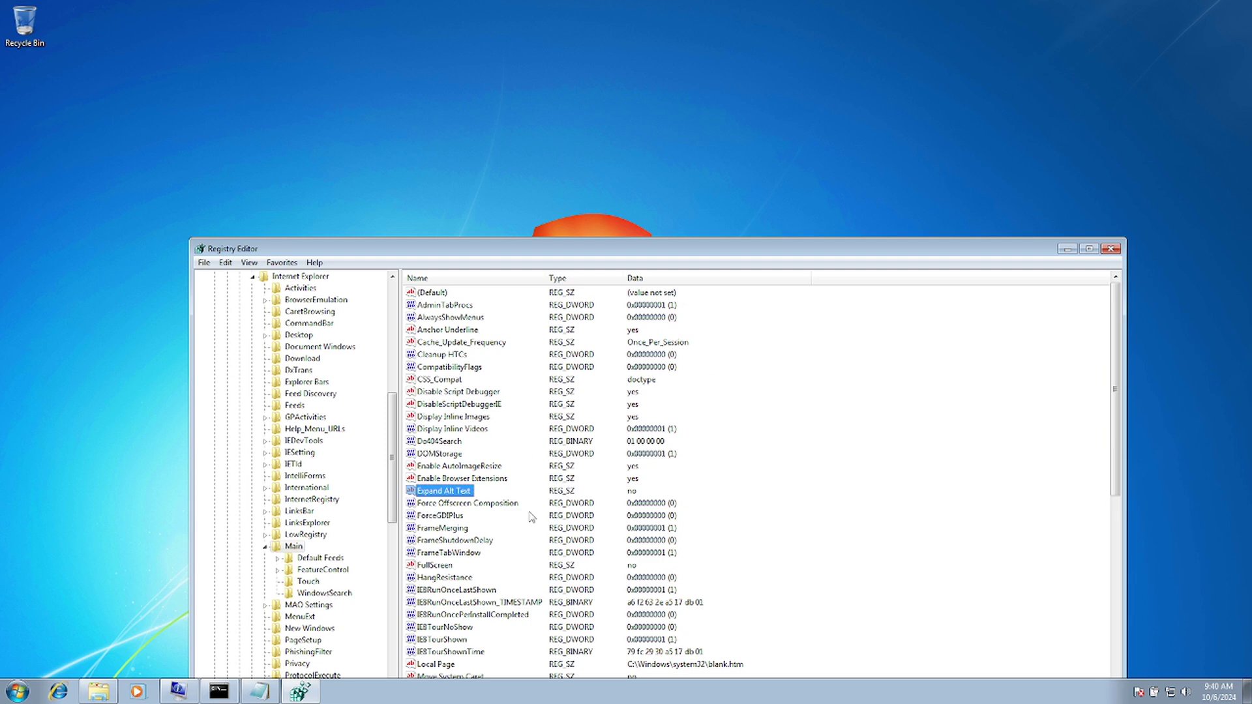
key("End")
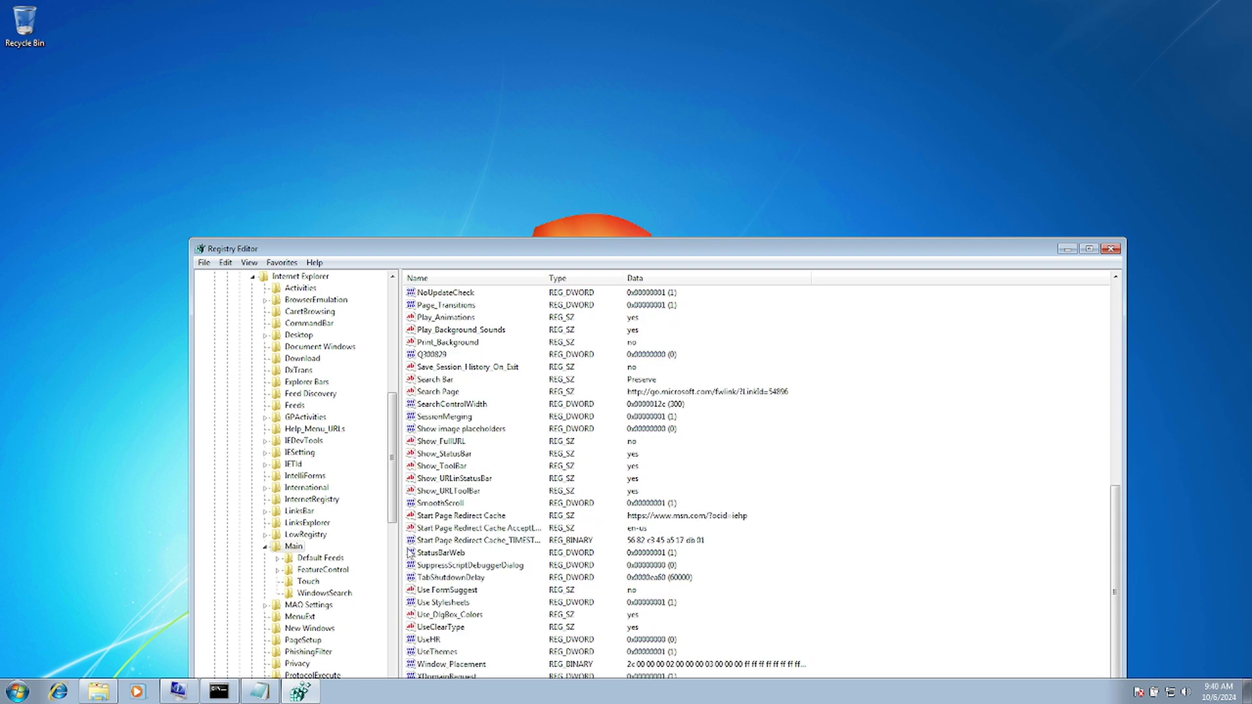
left_click(1089, 248)
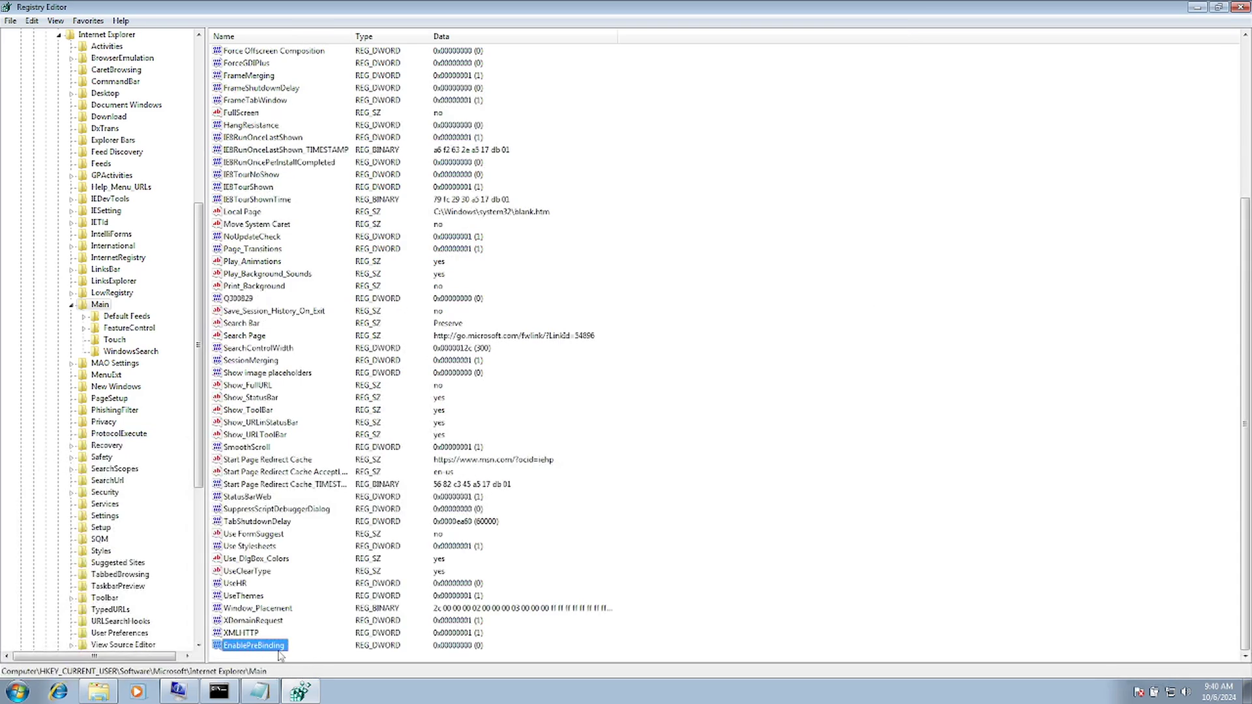
- Open EnablePreBinding's Edit DWORD dialog and confirm its value data of 0
double_click(273, 649)
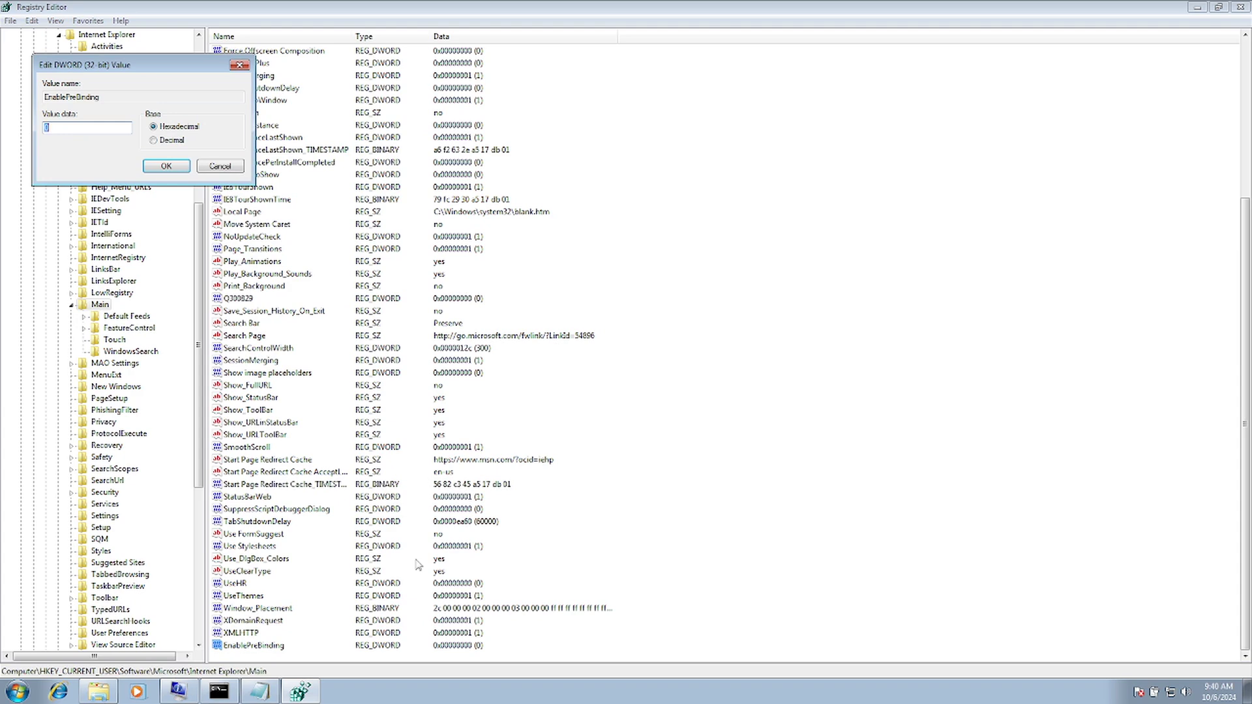
left_click(259, 691)
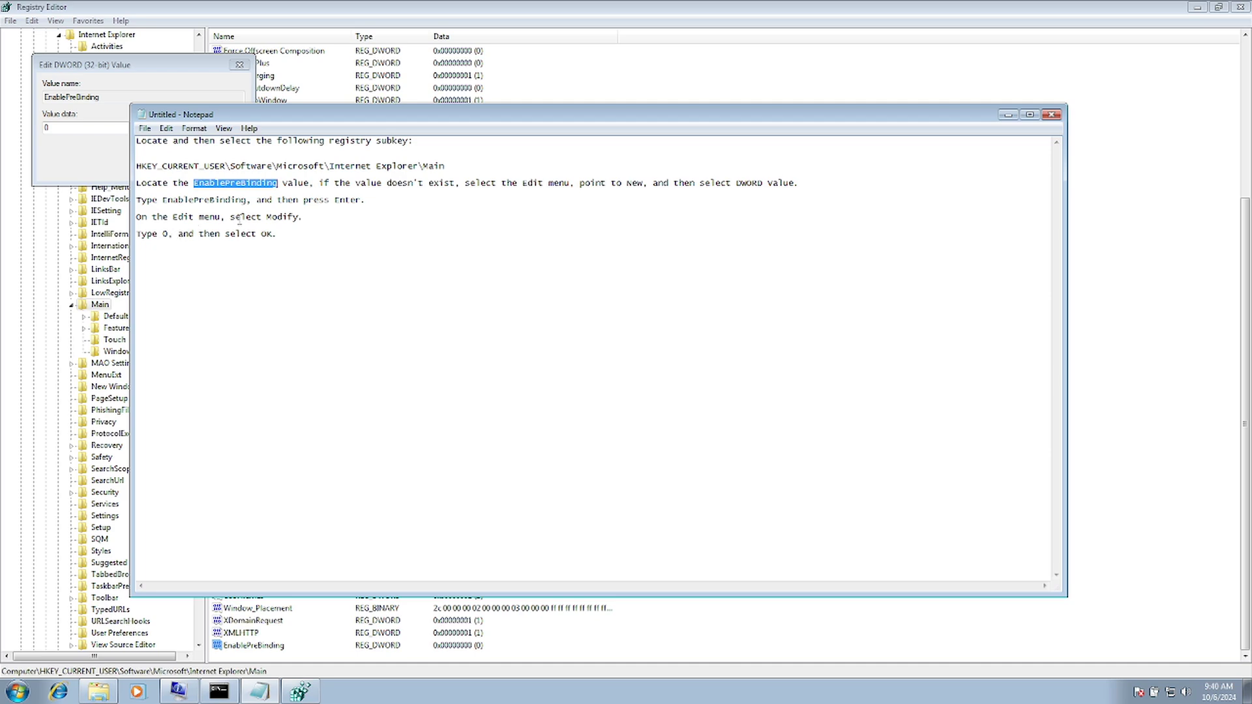
left_click(1013, 121)
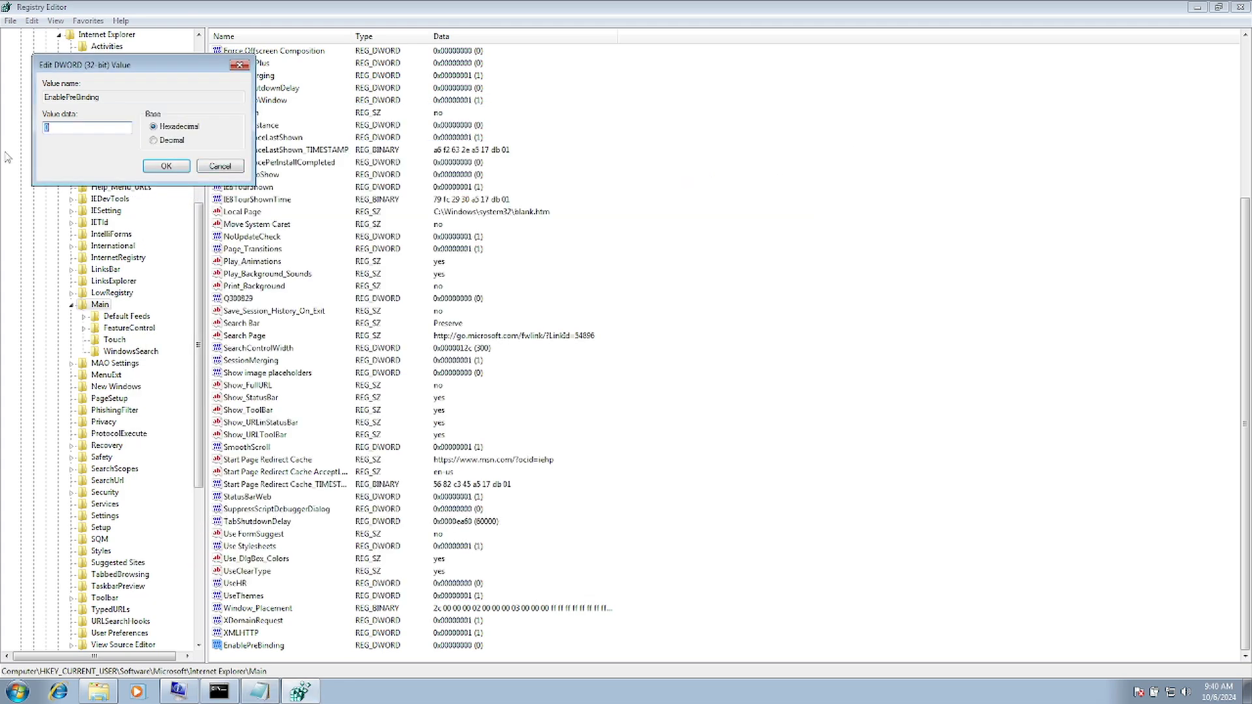
left_click(163, 169)
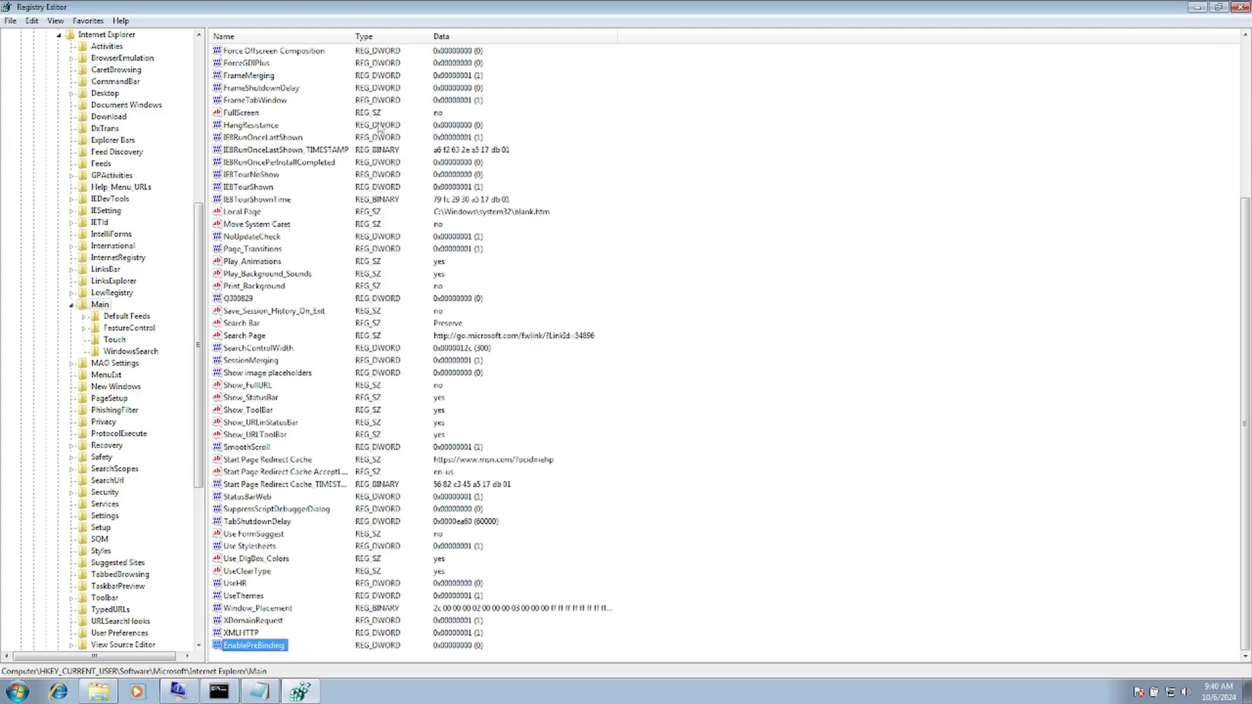
- Dismiss the Start menu unused and minimize Registry Editor to show the empty desktop
left_click(17, 691)
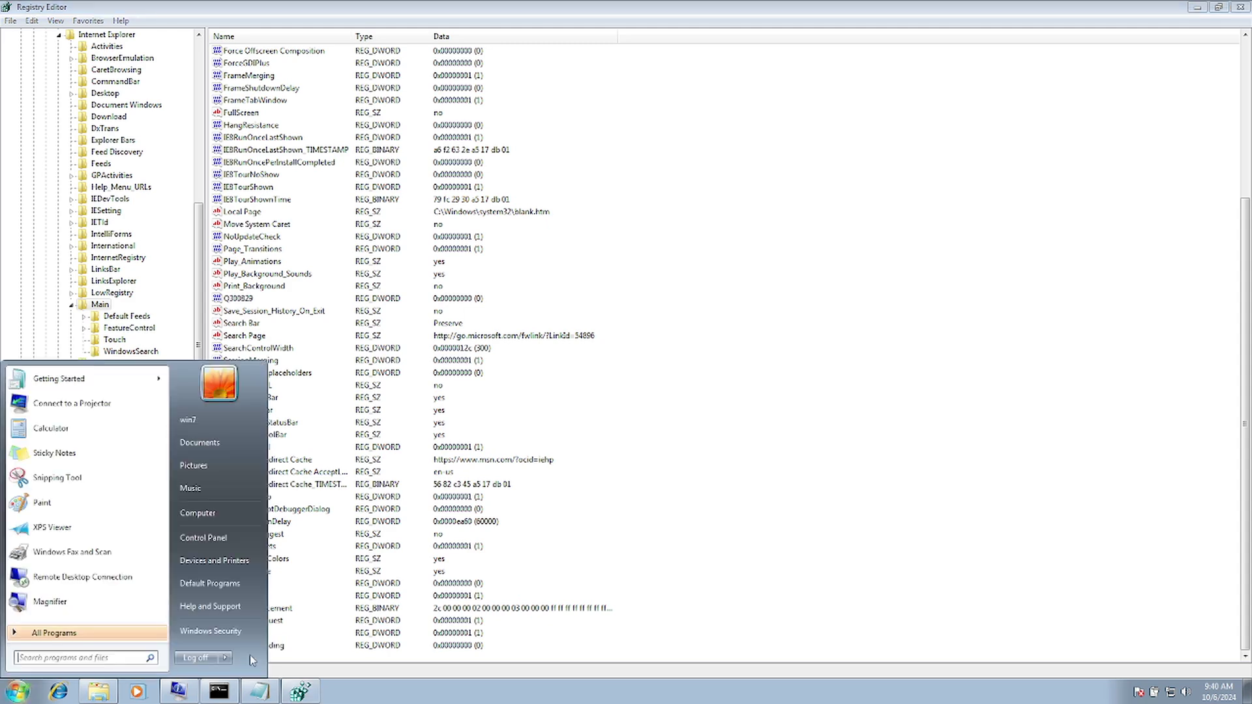
mouse_move(224, 661)
left_click(973, 163)
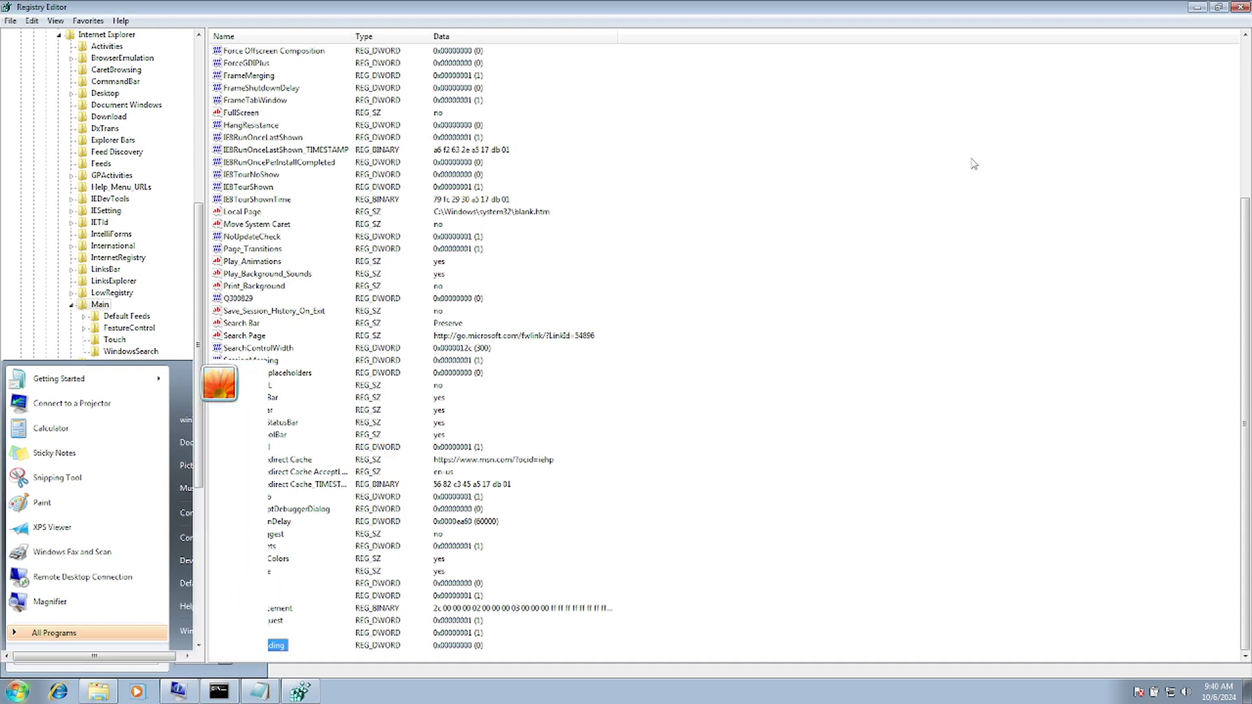
left_click(1198, 8)
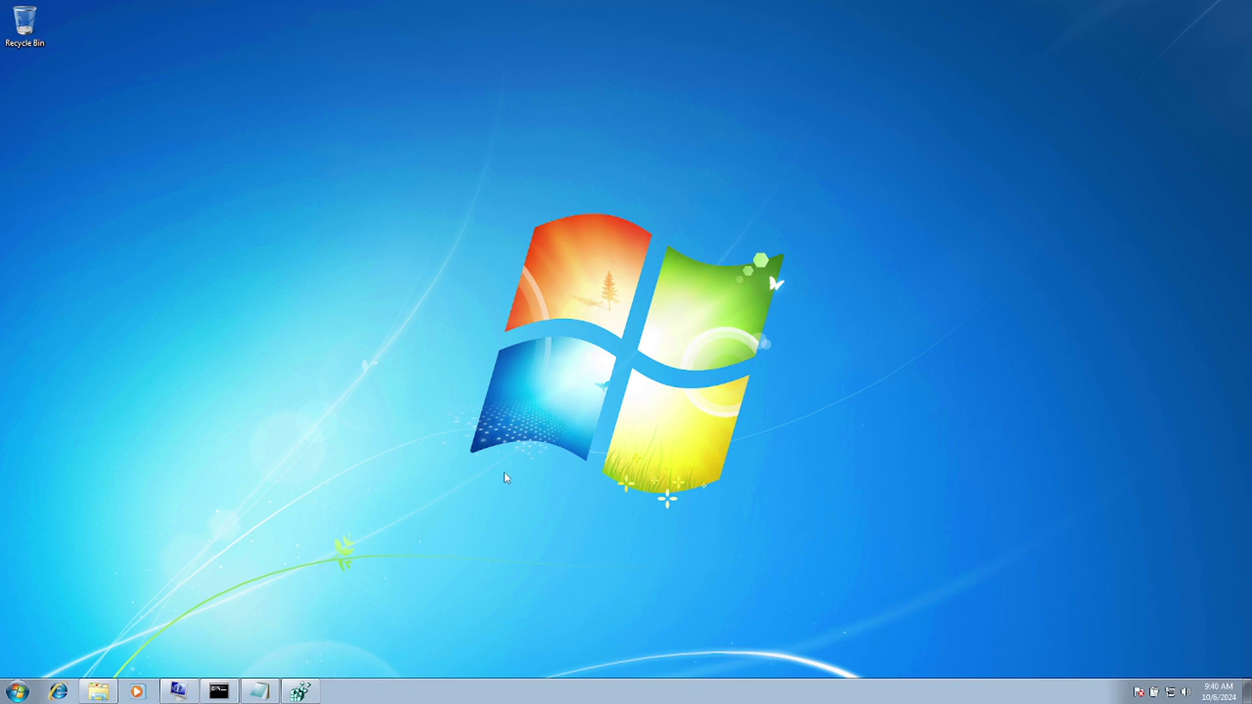
mouse_move(740, 5)
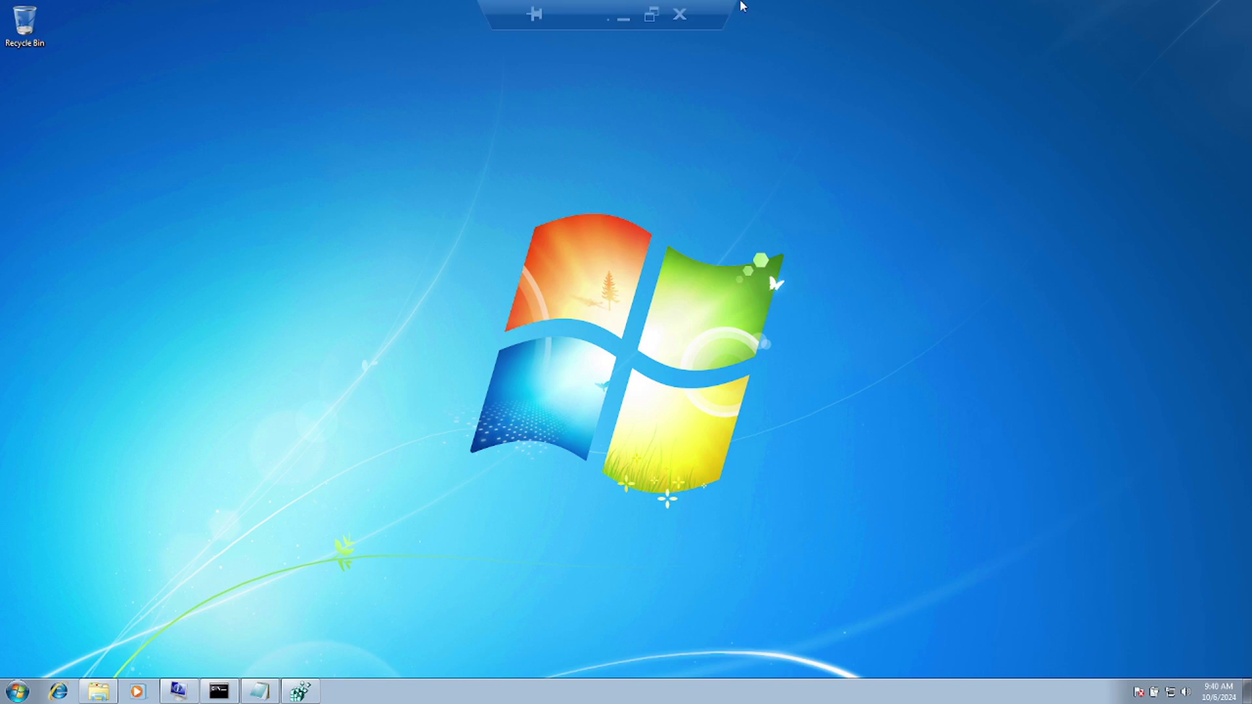